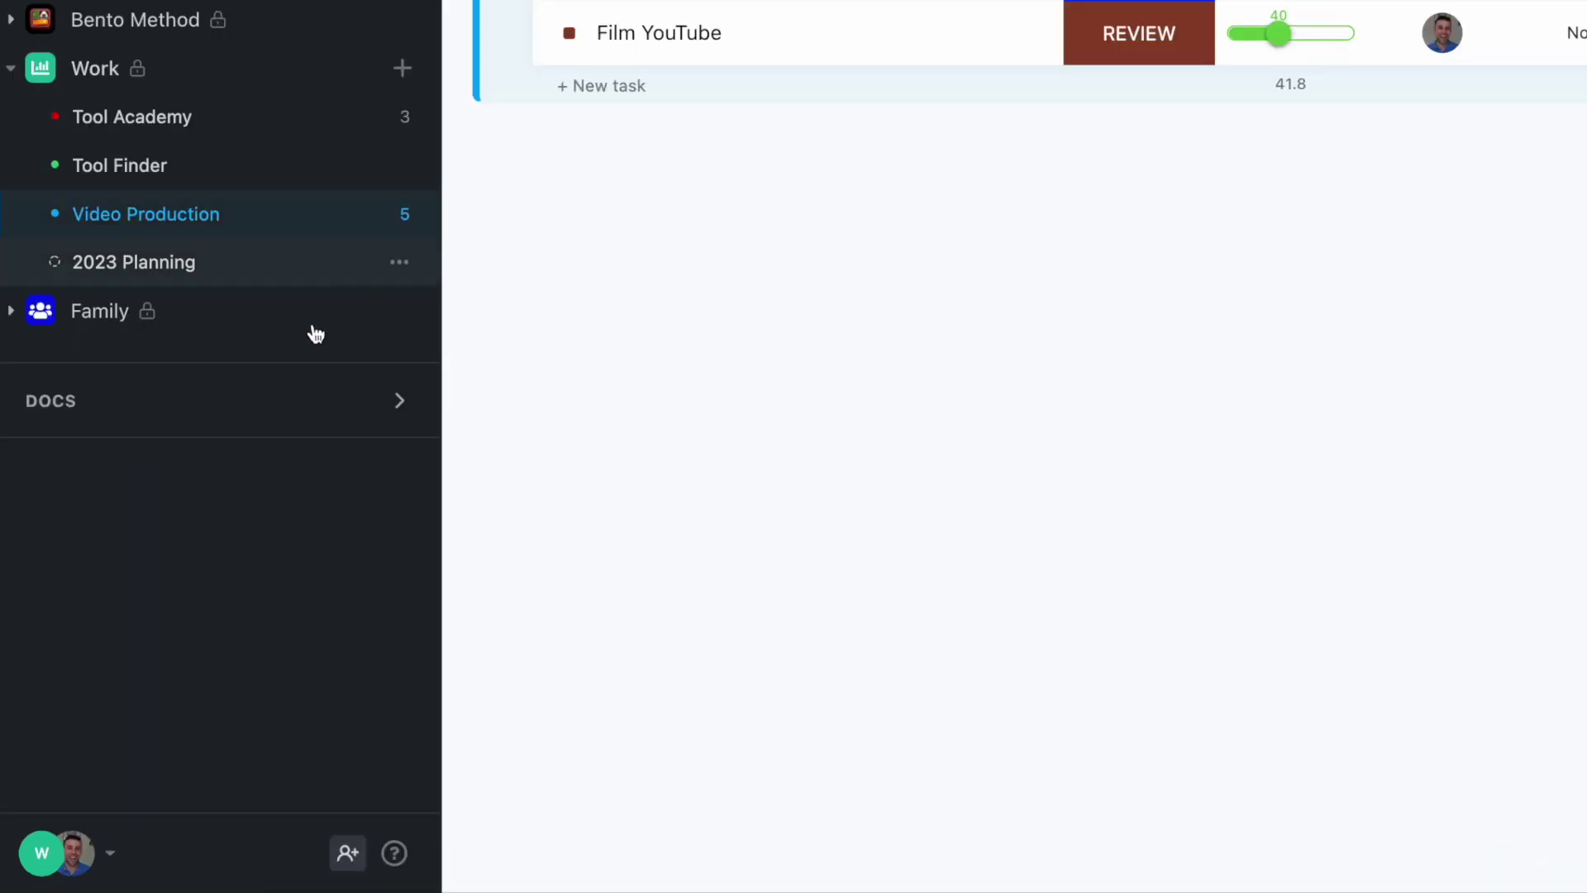
Open the workspace and account menu from the bottom-left avatar while viewing Video Production
left_click(76, 853)
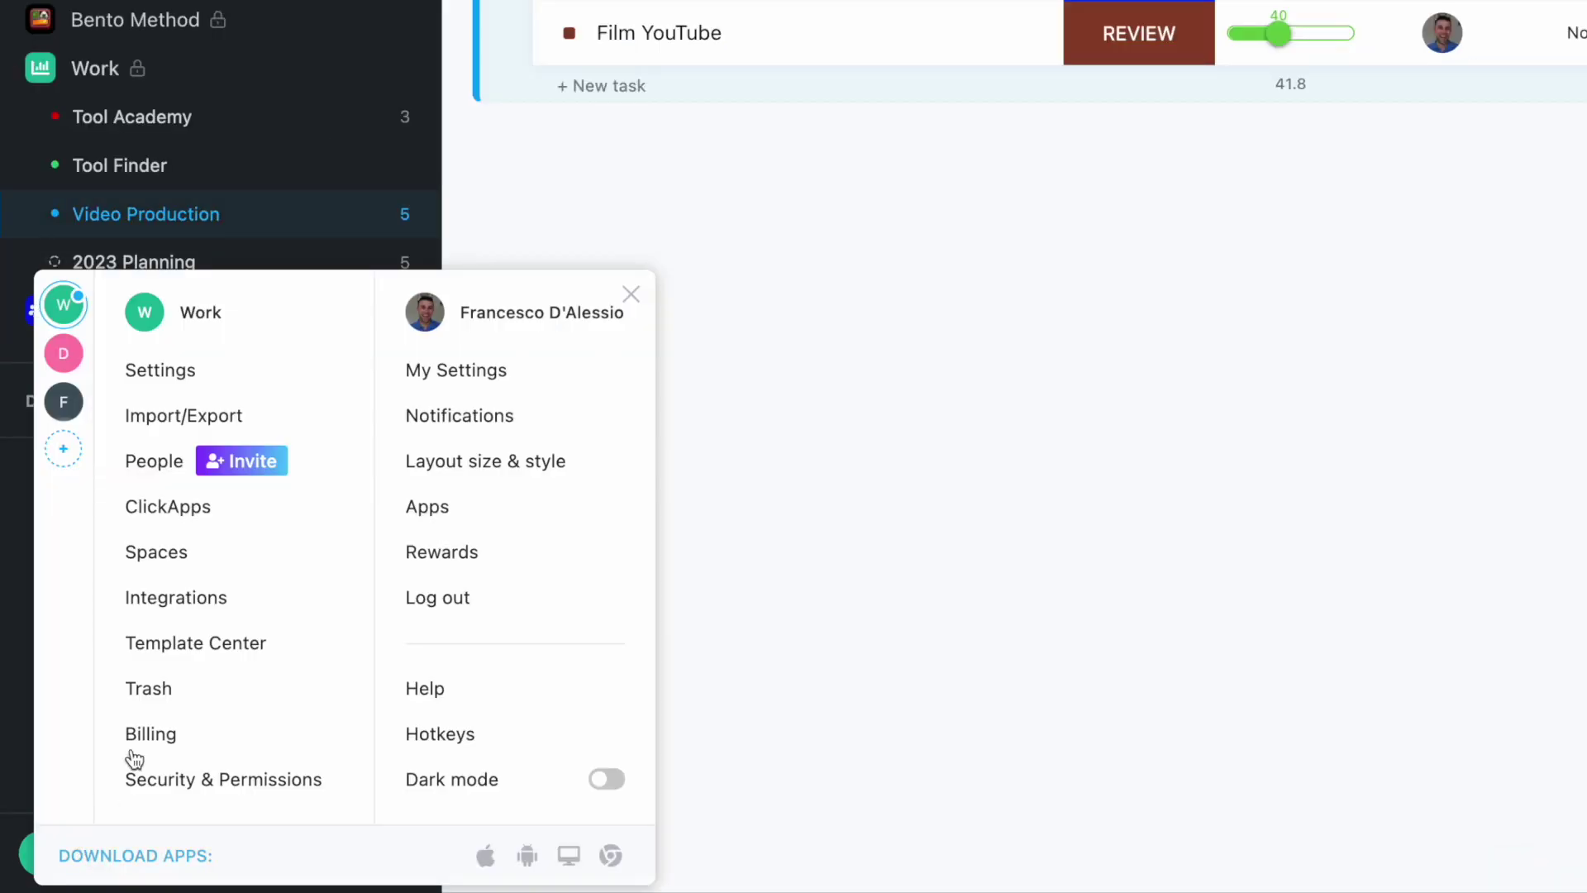
Open the Template Center, browse past the Work templates, and switch to Community templates
left_click(192, 651)
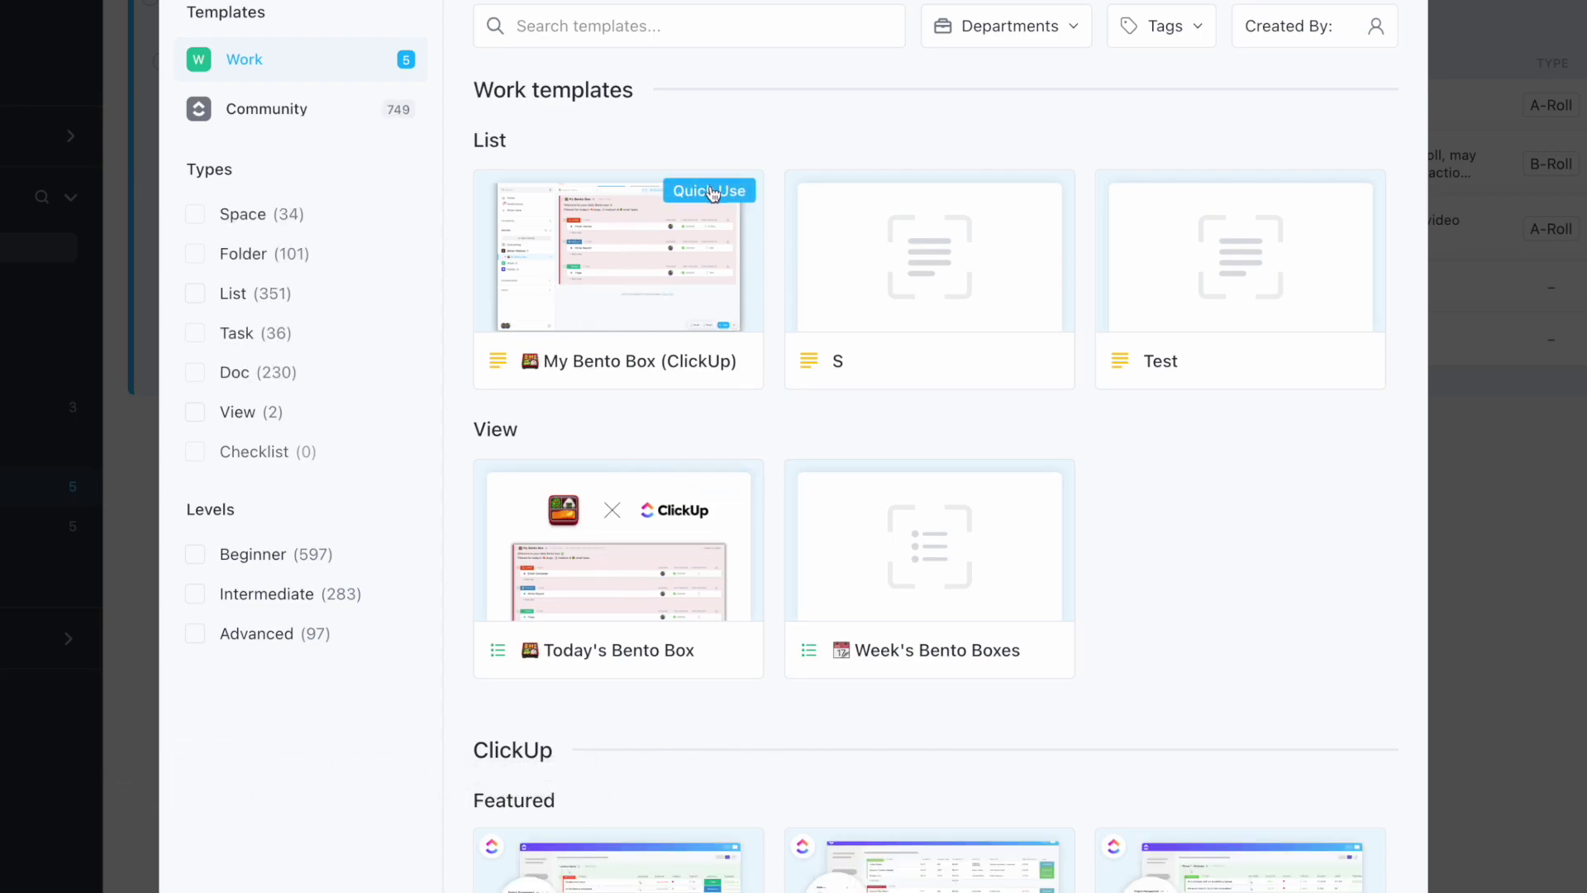
scroll(615, 402, "down", 6)
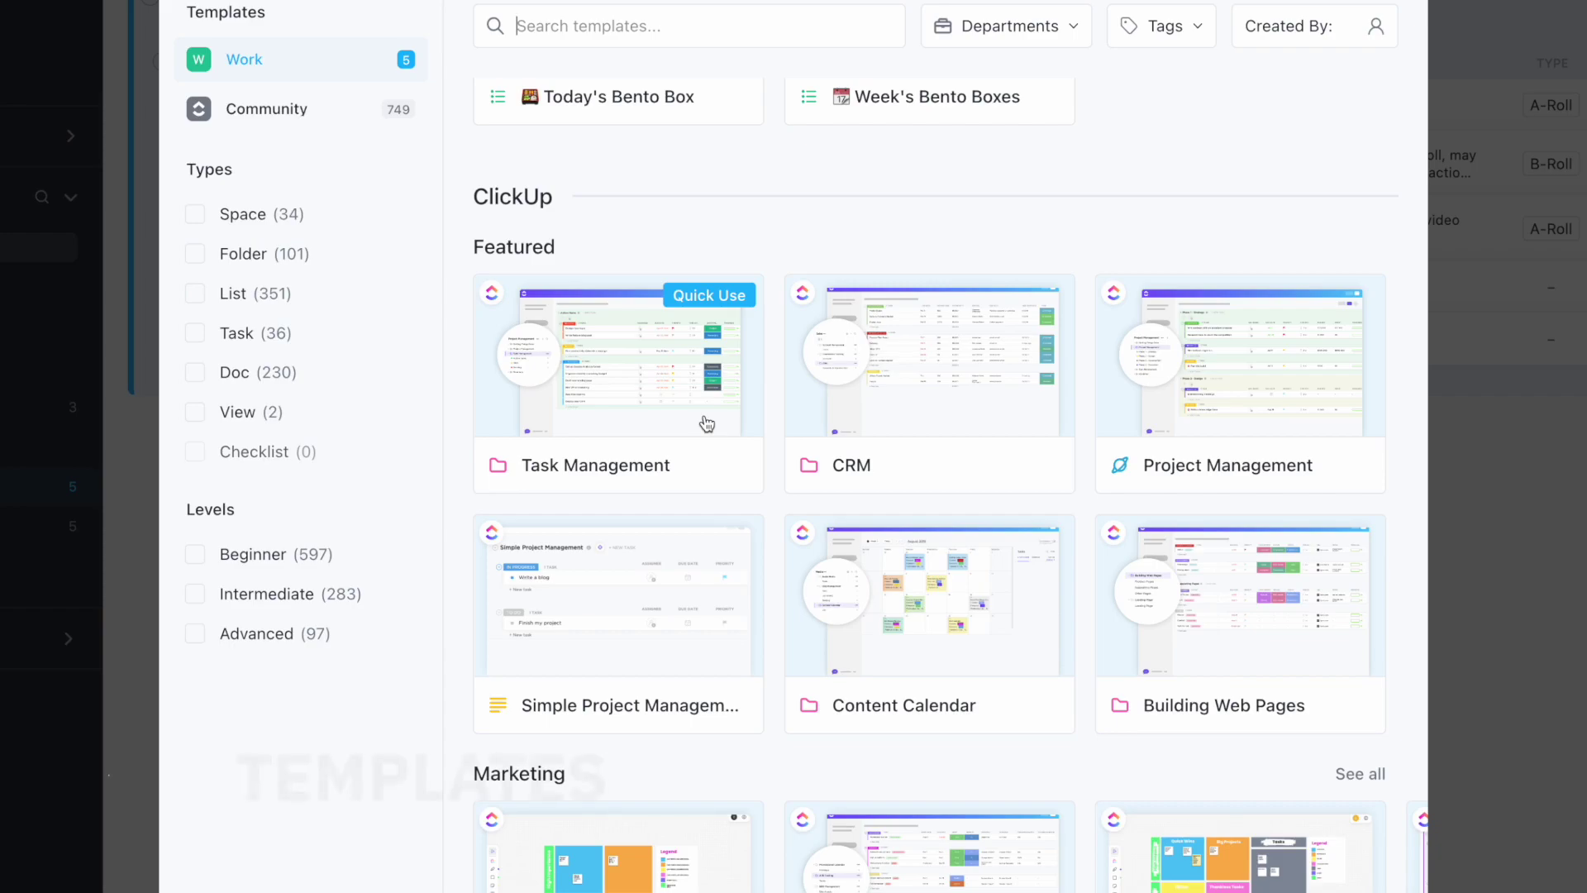
left_click(313, 121)
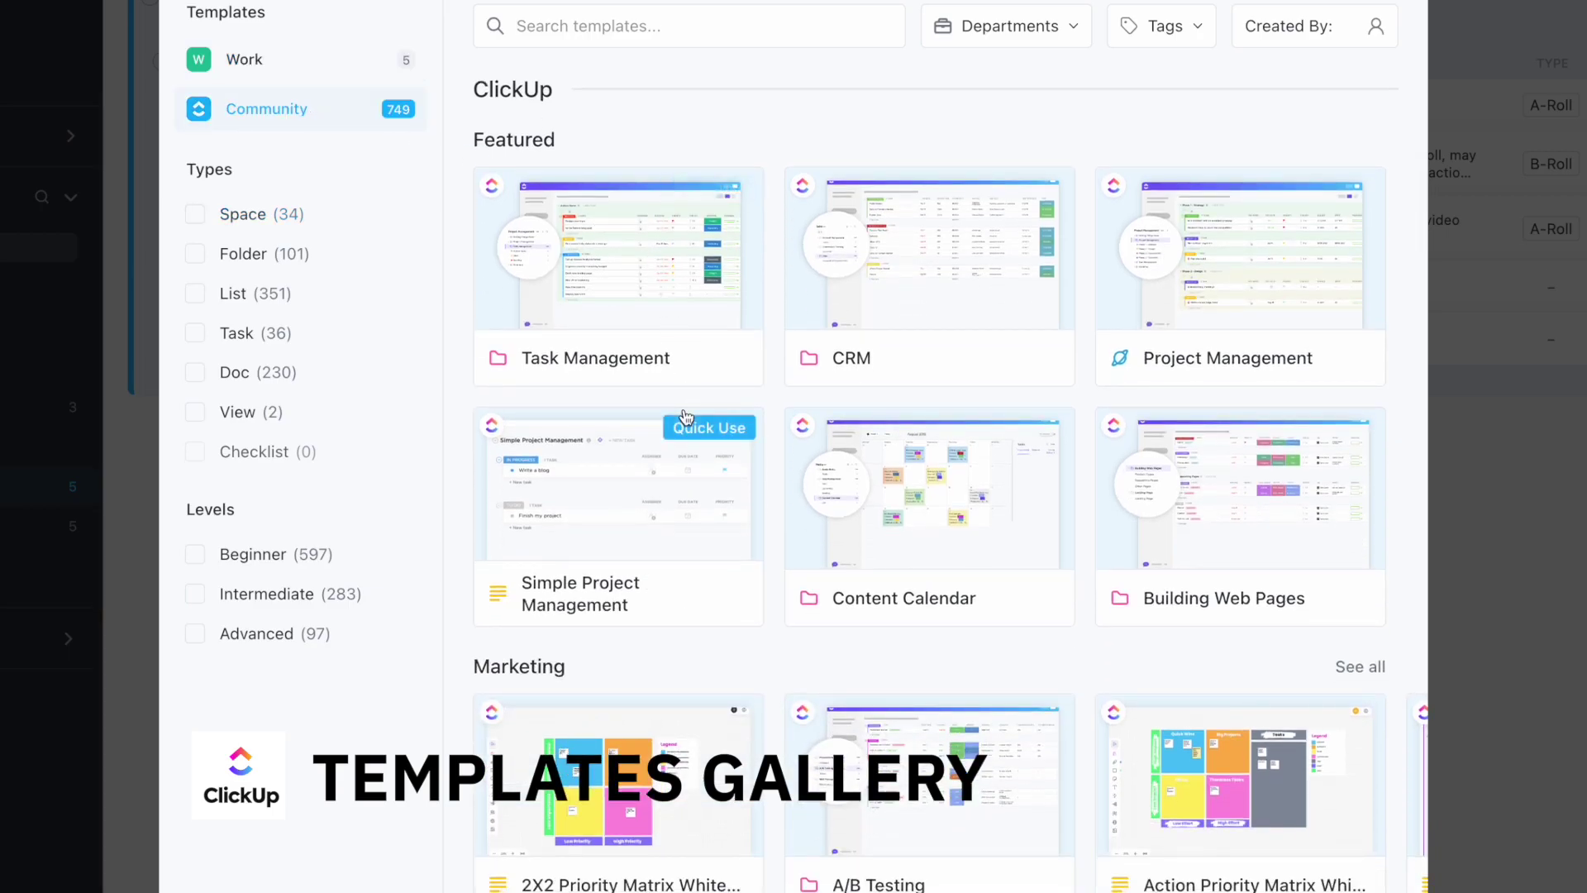
Narrow the community template gallery to the 230 Doc templates
scroll(683, 416, "down", 1)
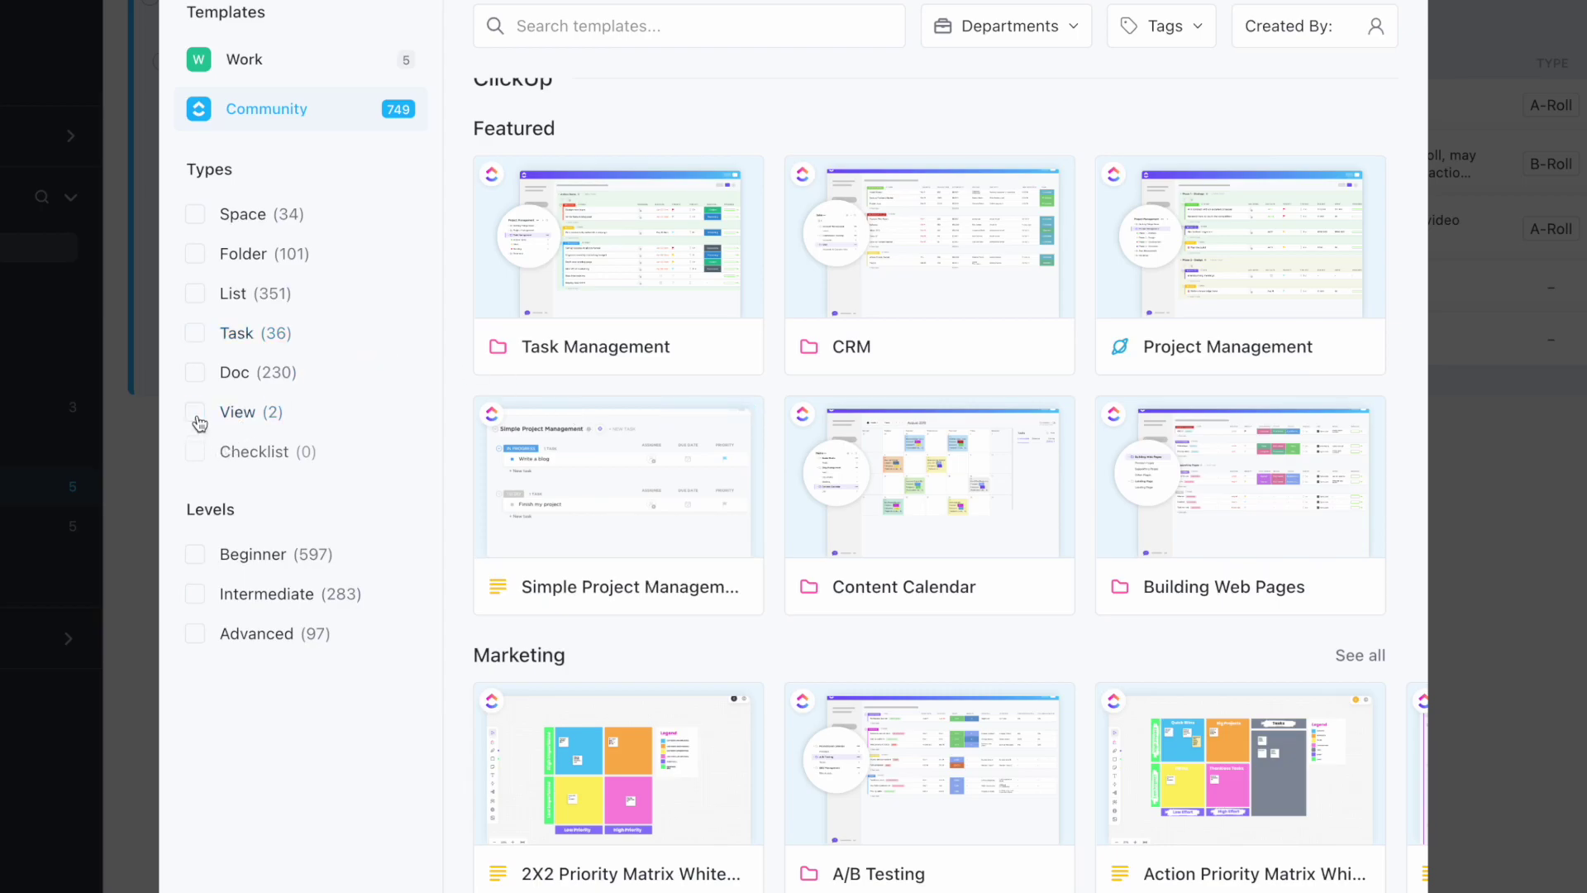
left_click(196, 373)
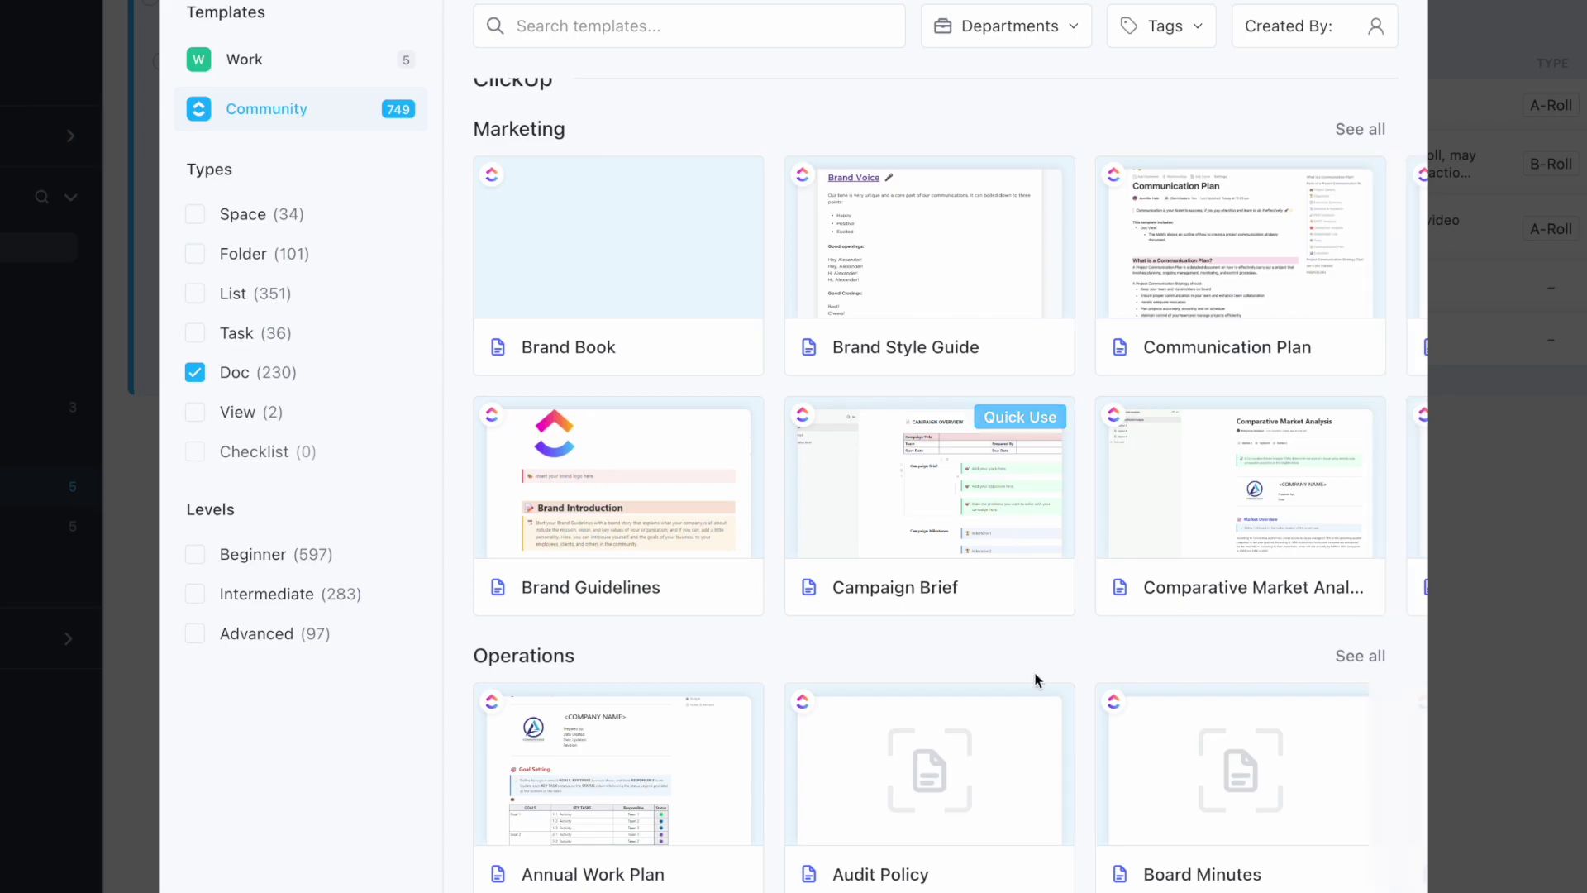
scroll(1034, 680, "down", 5)
scroll(1036, 680, "down", 2)
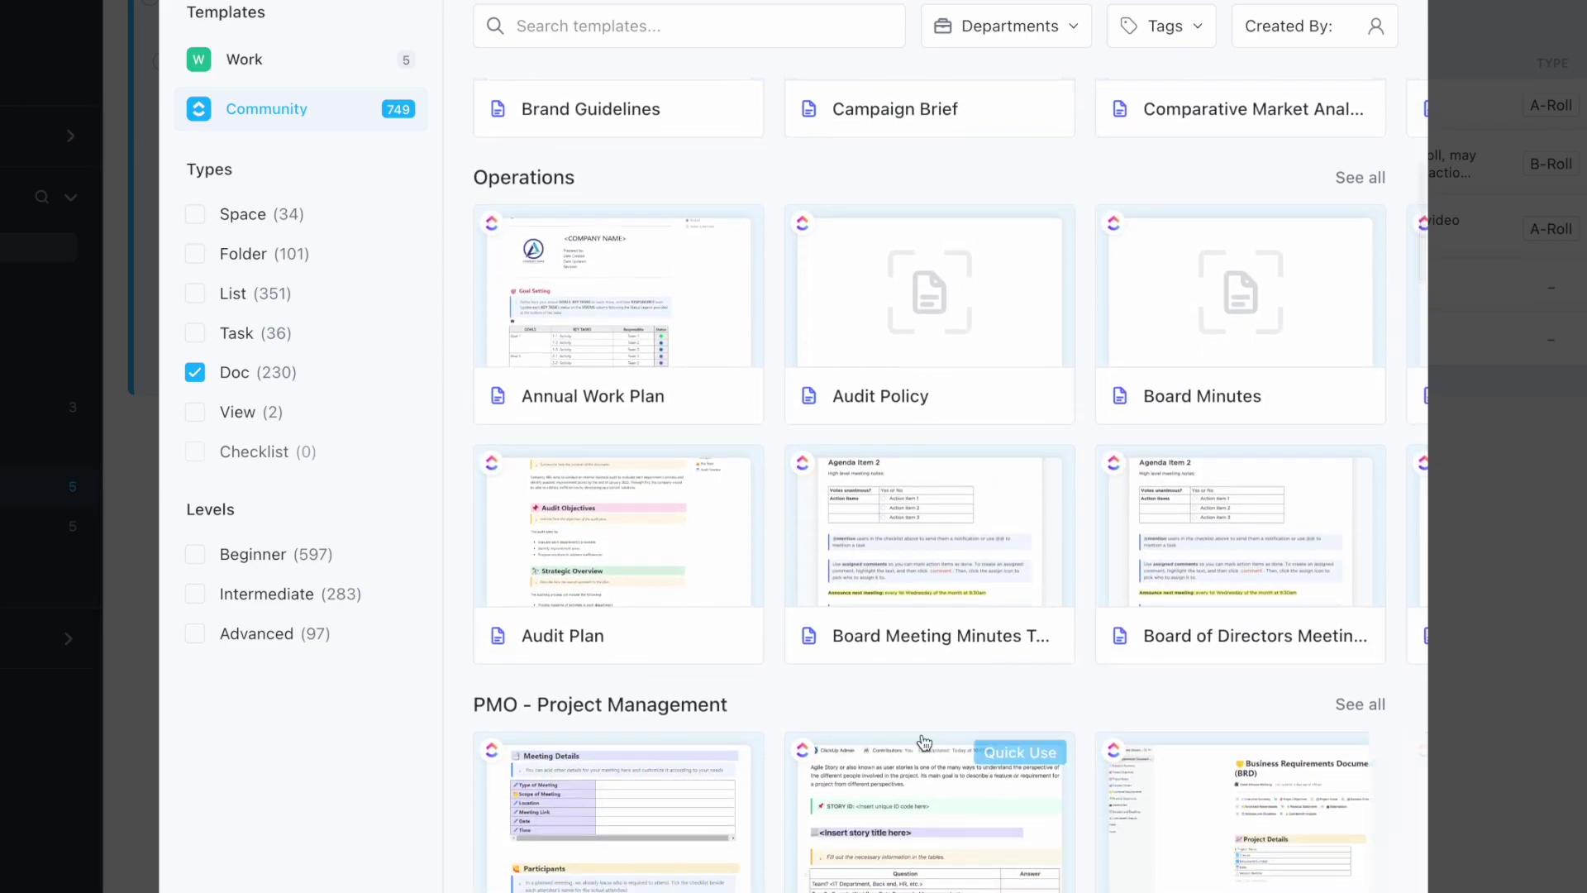
Browse down to HR & Recruiting and view the Employee Handbook (Advanced) details
scroll(921, 741, "down", 3)
scroll(975, 762, "down", 2)
scroll(977, 763, "down", 1)
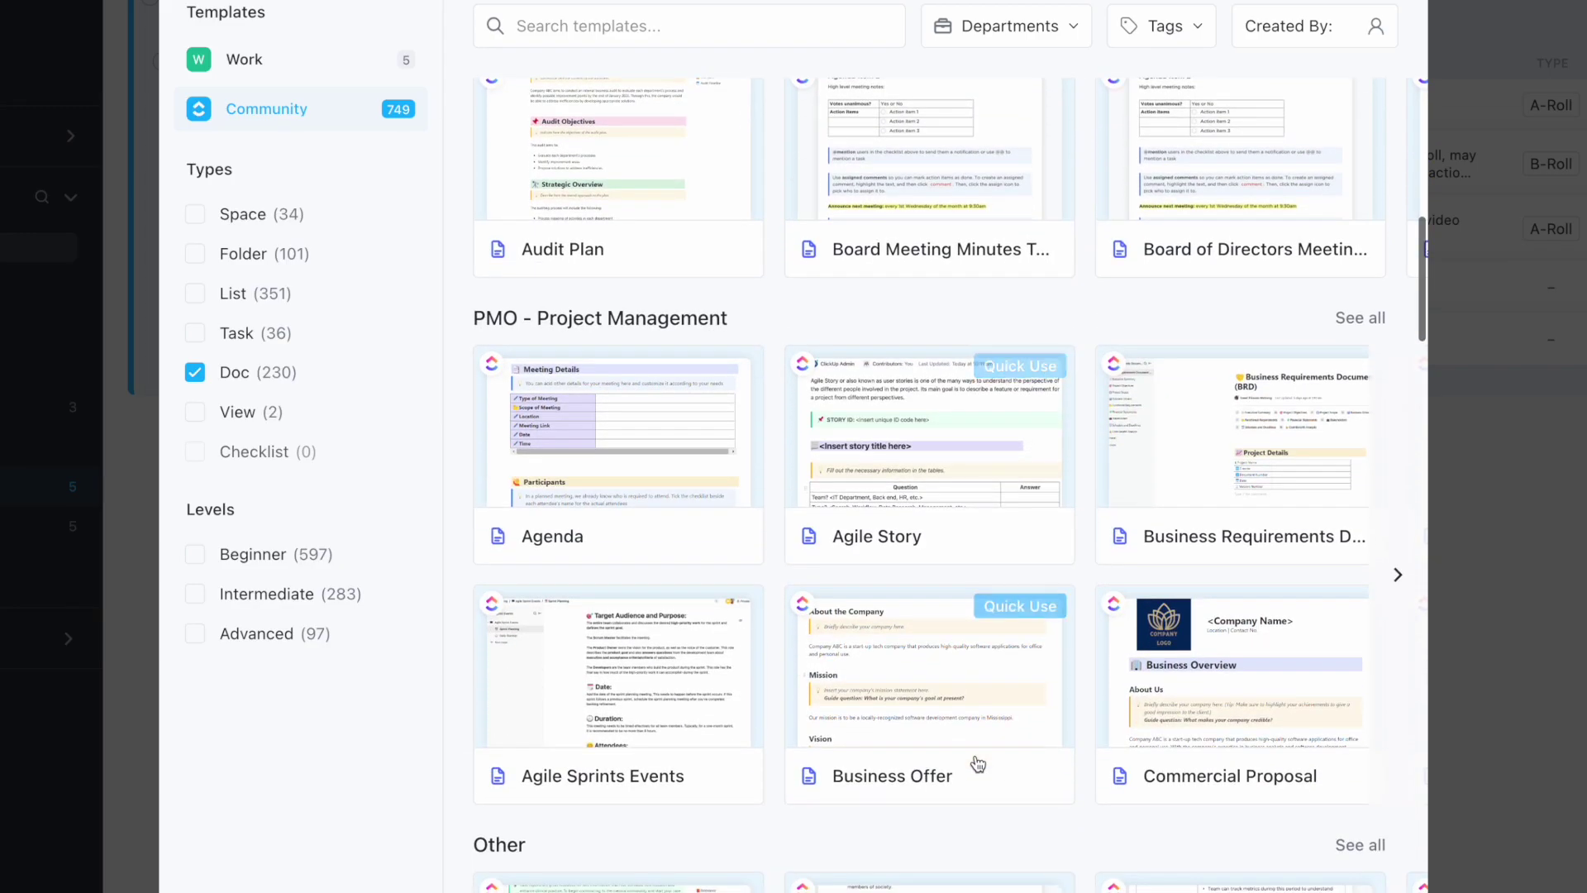
scroll(1137, 790, "down", 6)
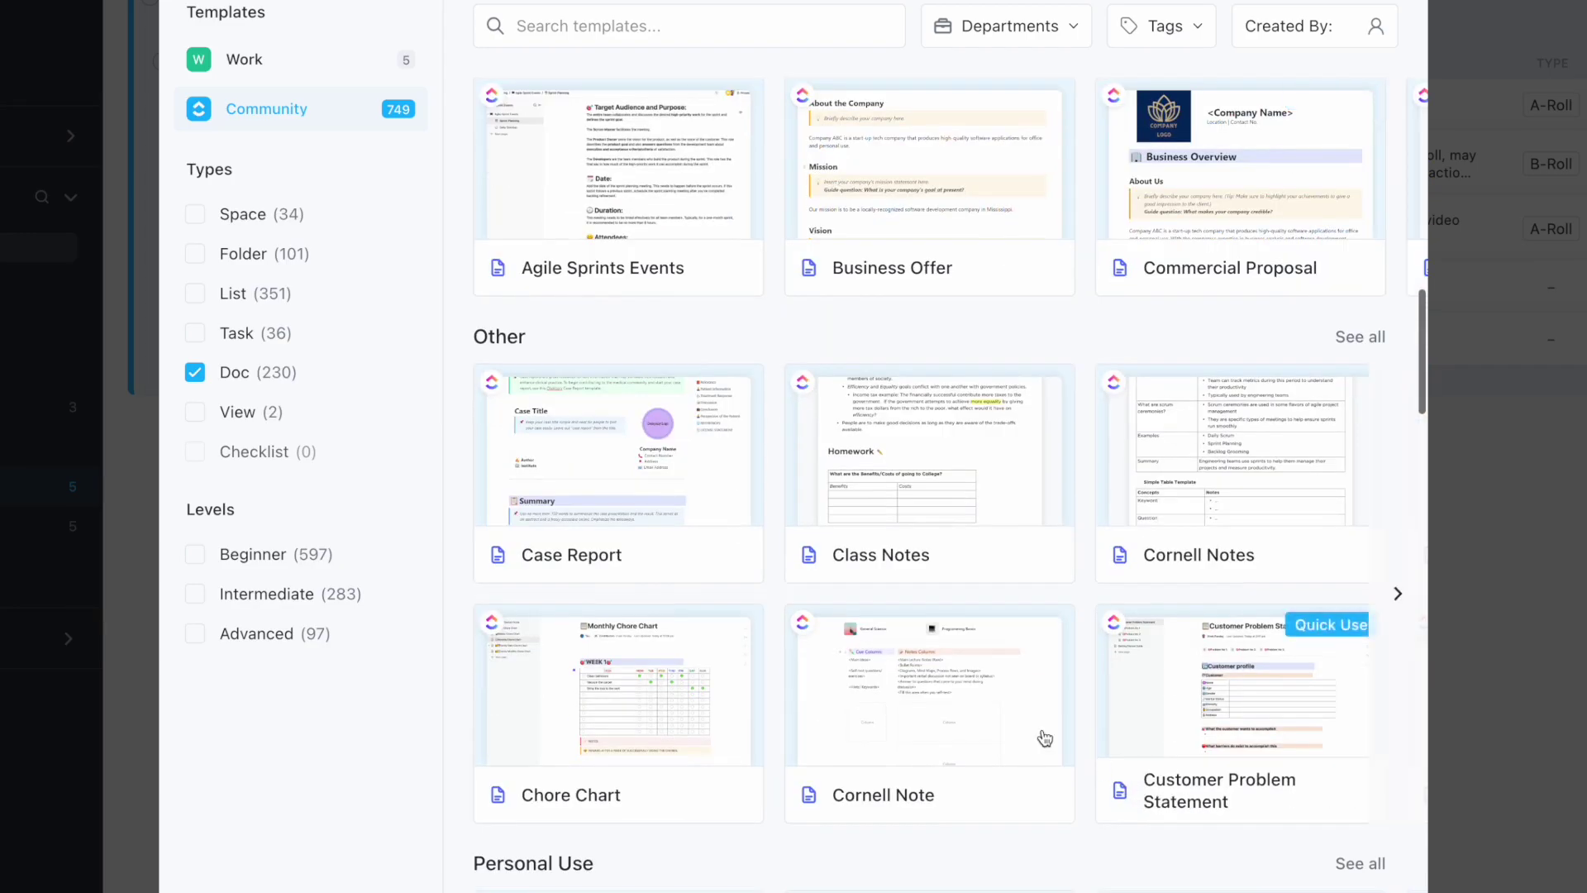
scroll(909, 777, "down", 5)
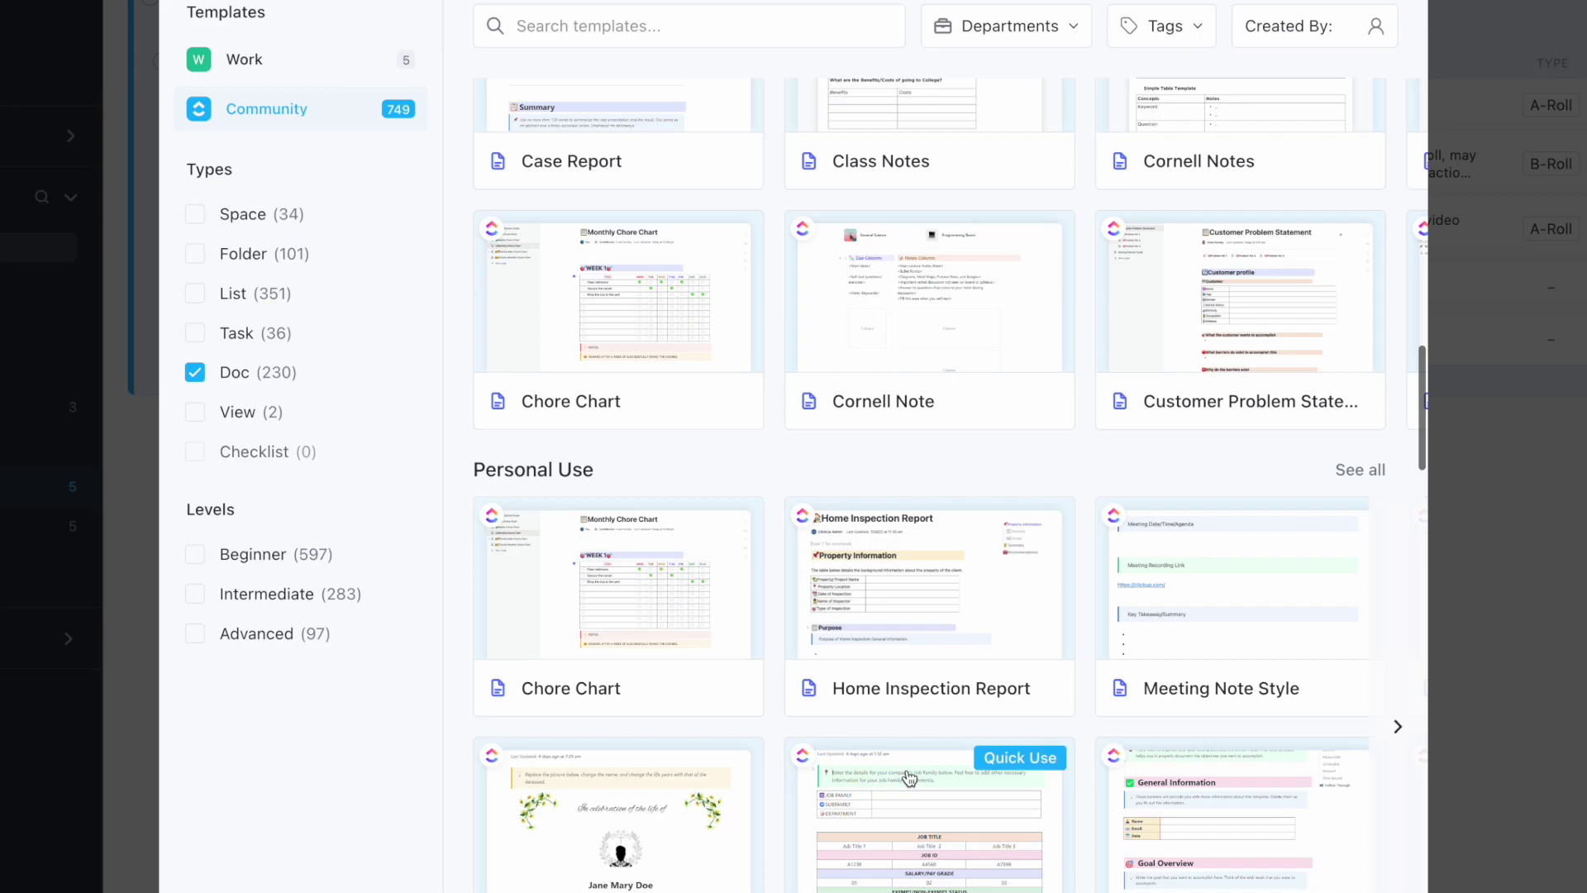
scroll(951, 768, "down", 8)
scroll(661, 826, "down", 5)
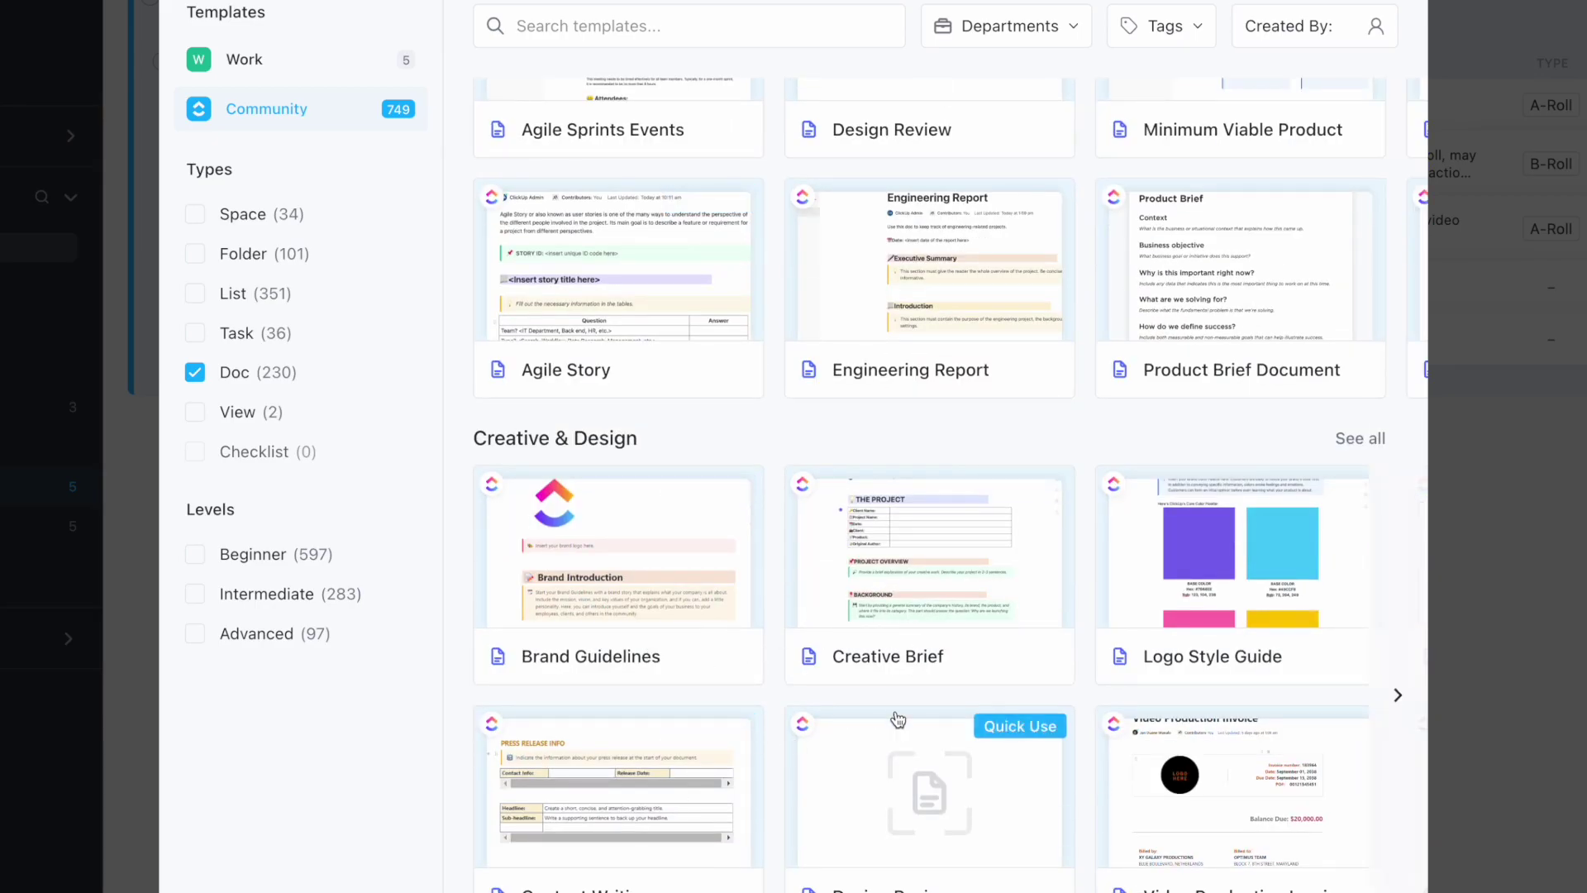
scroll(925, 743, "down", 6)
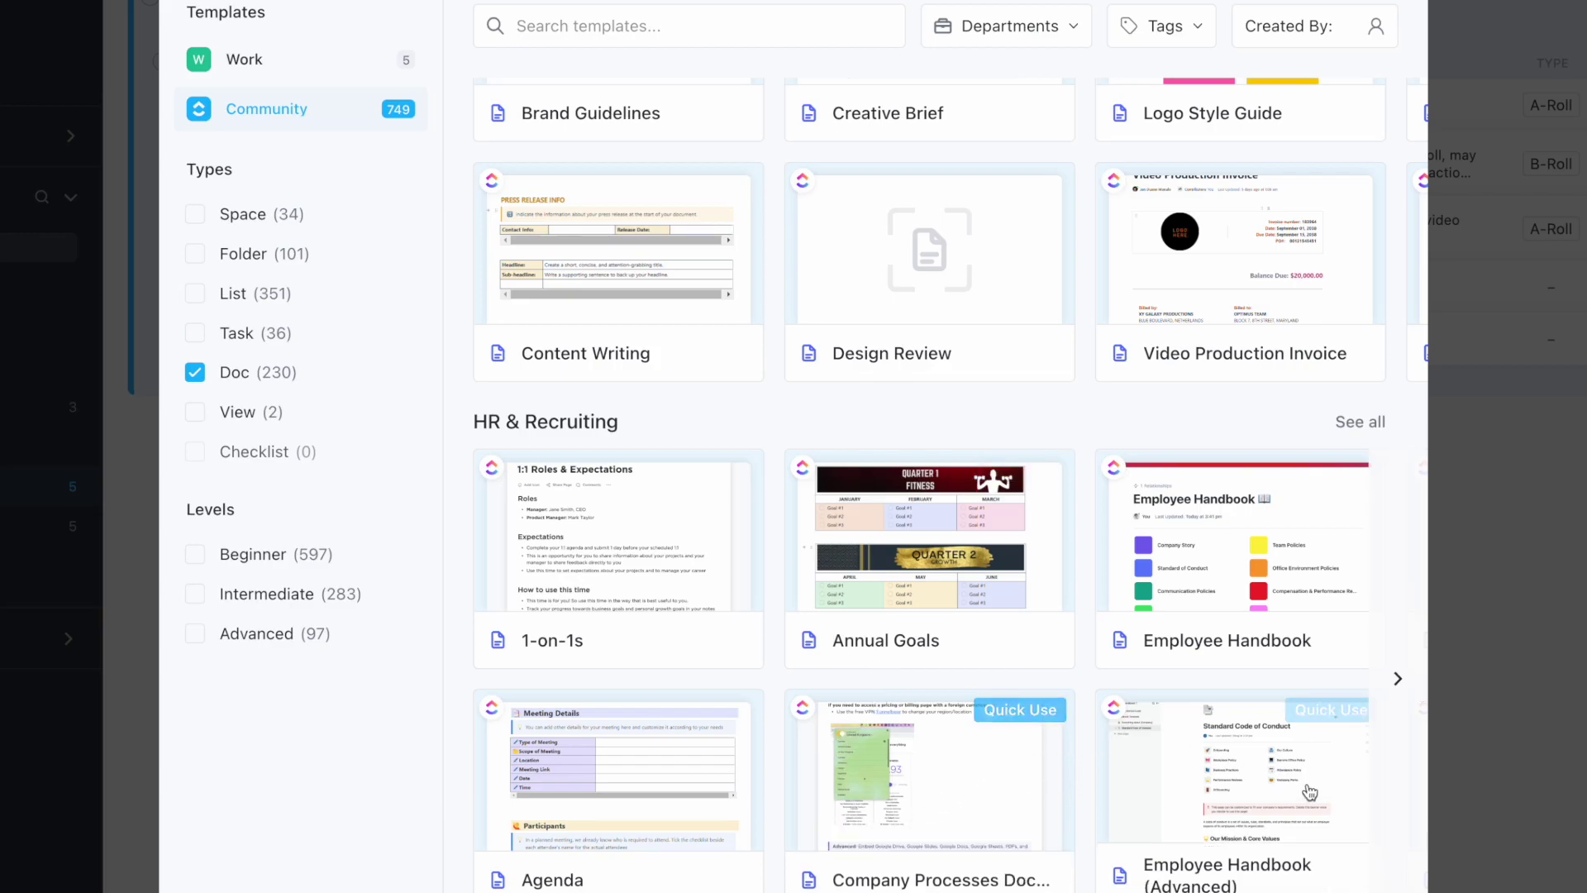
left_click(1227, 704)
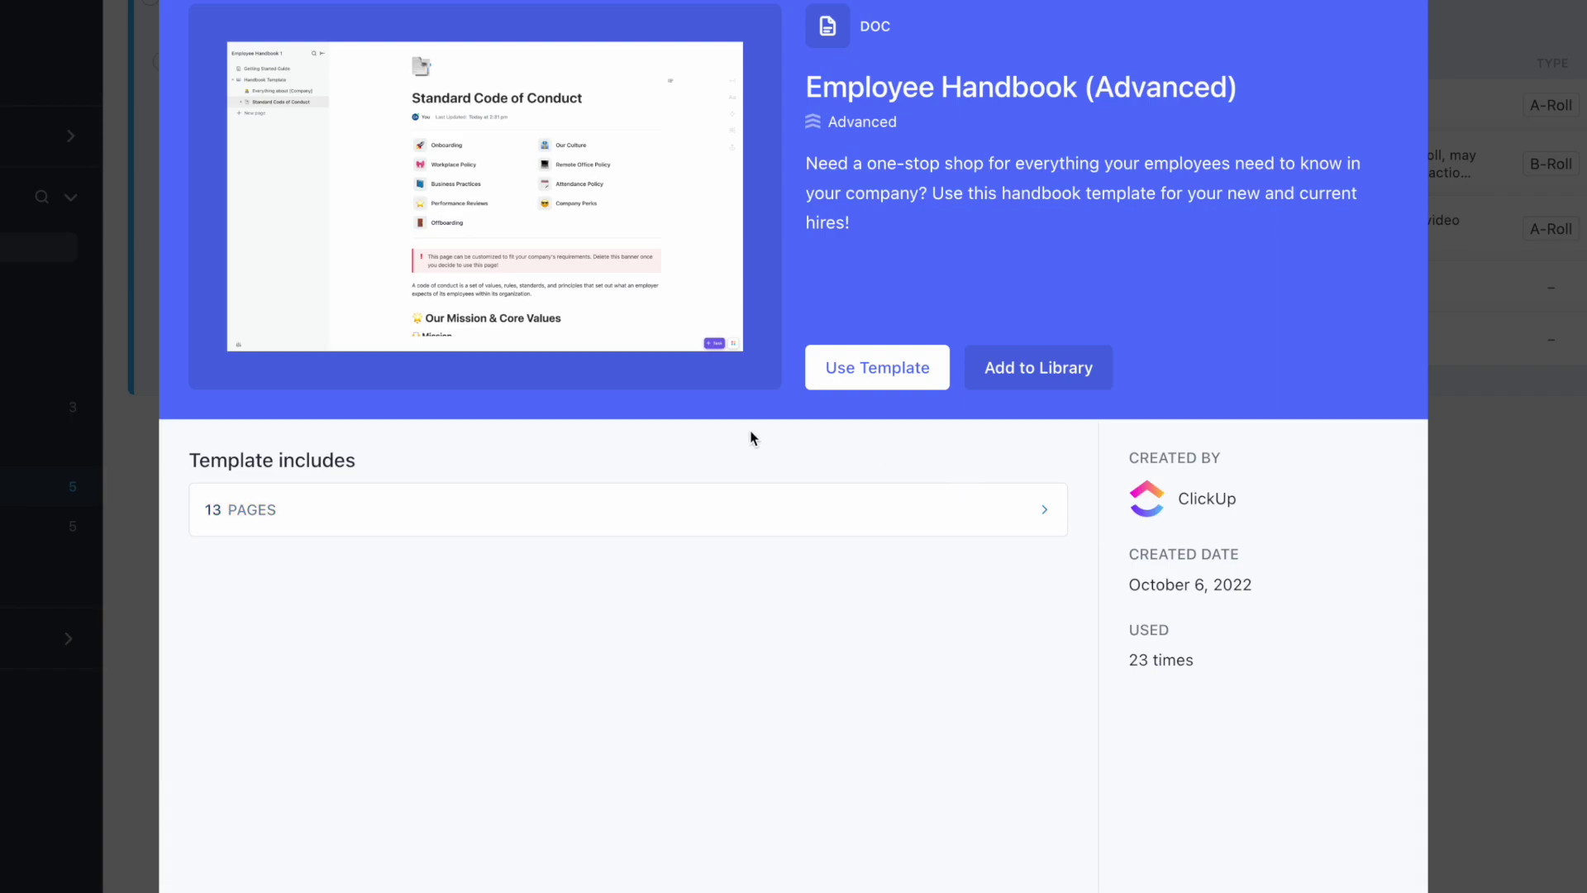
Create a Doc named 'Welcome Pack' in the Work space from Employee Handbook (Advanced)
left_click(726, 518)
left_click(491, 518)
left_click(911, 372)
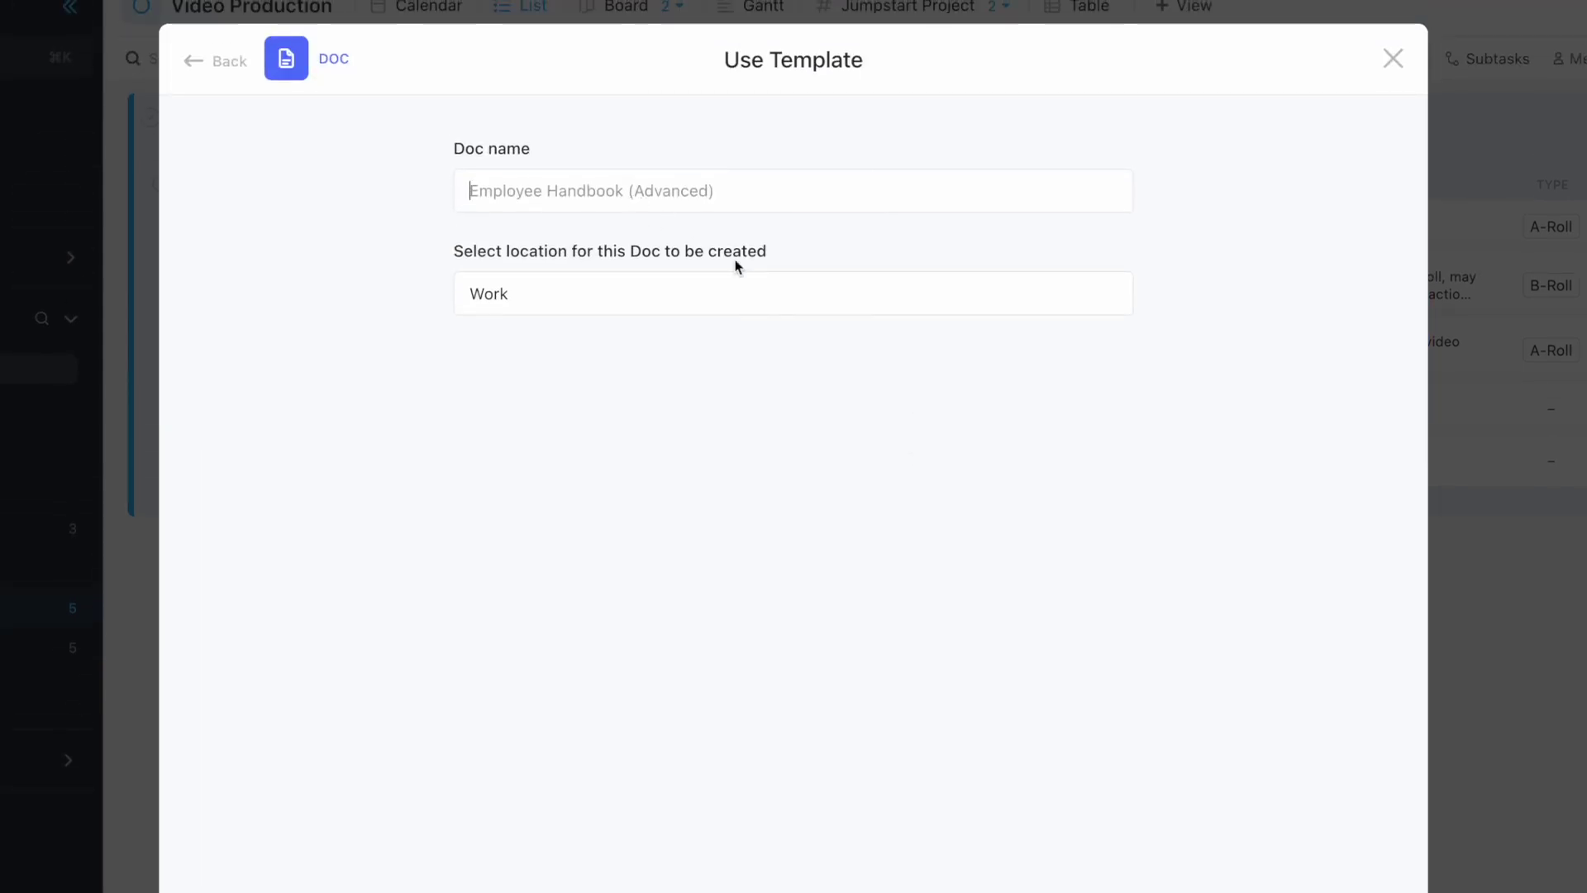
type("Welcome Pack")
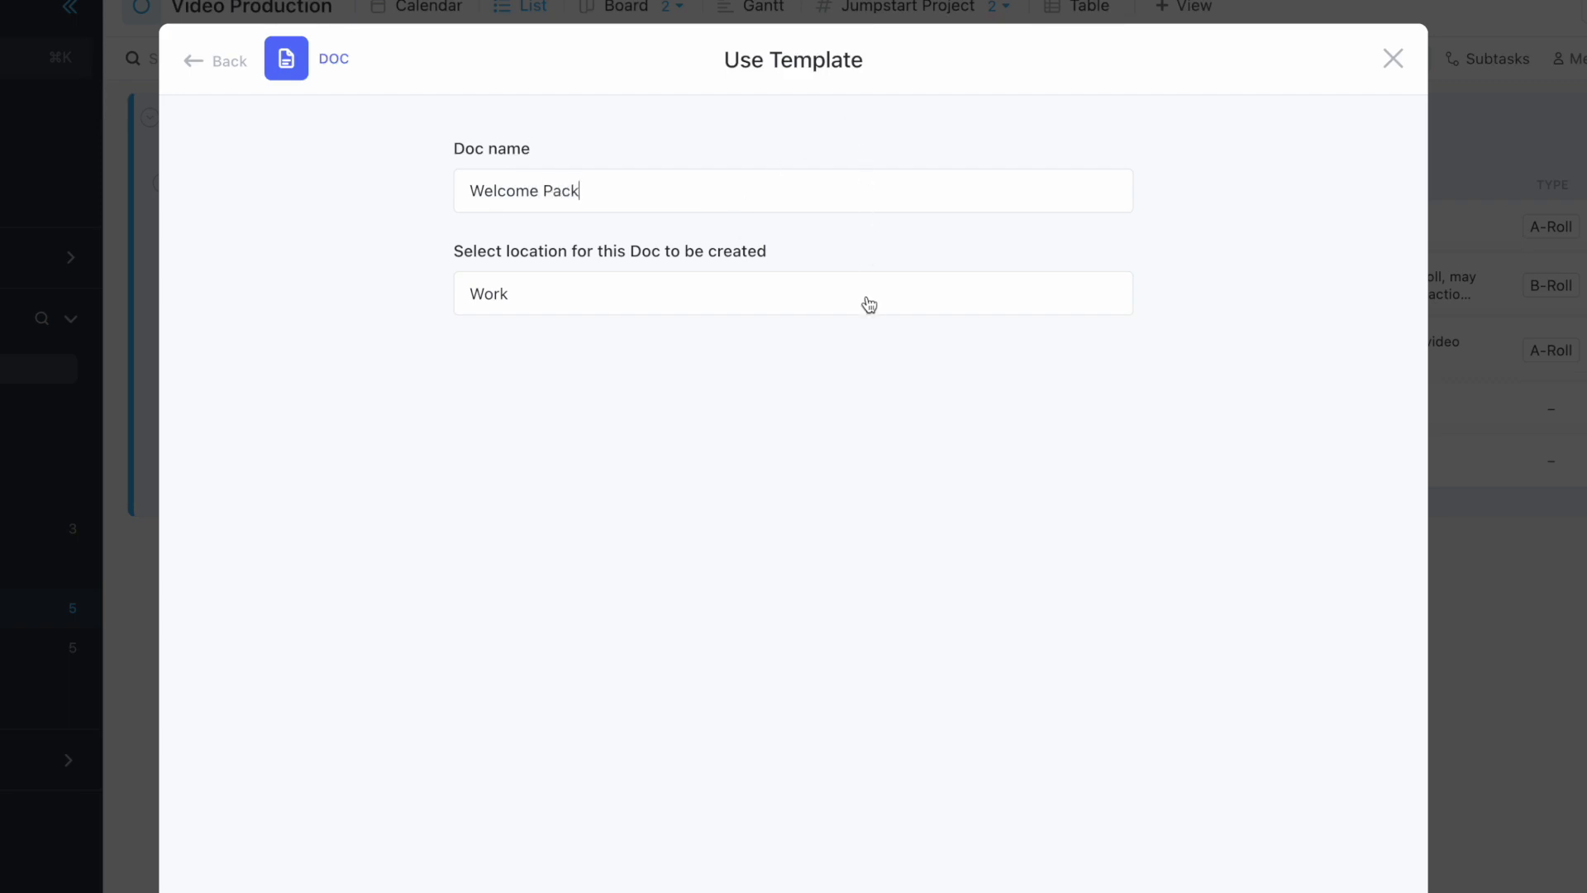
left_click(826, 311)
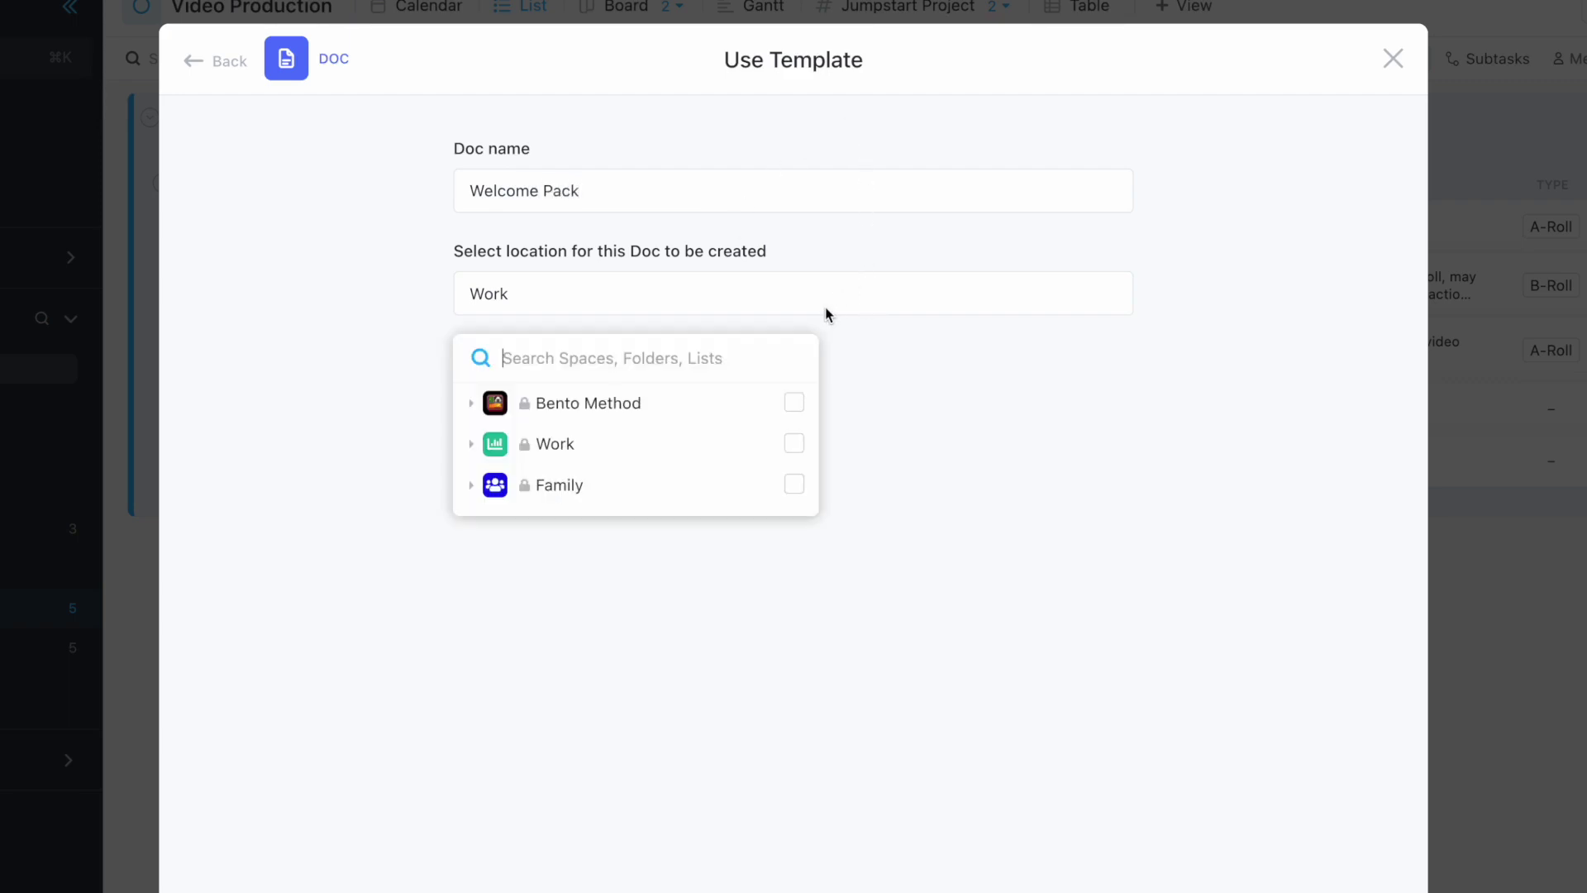
left_click(791, 444)
scroll(1041, 691, "down", 3)
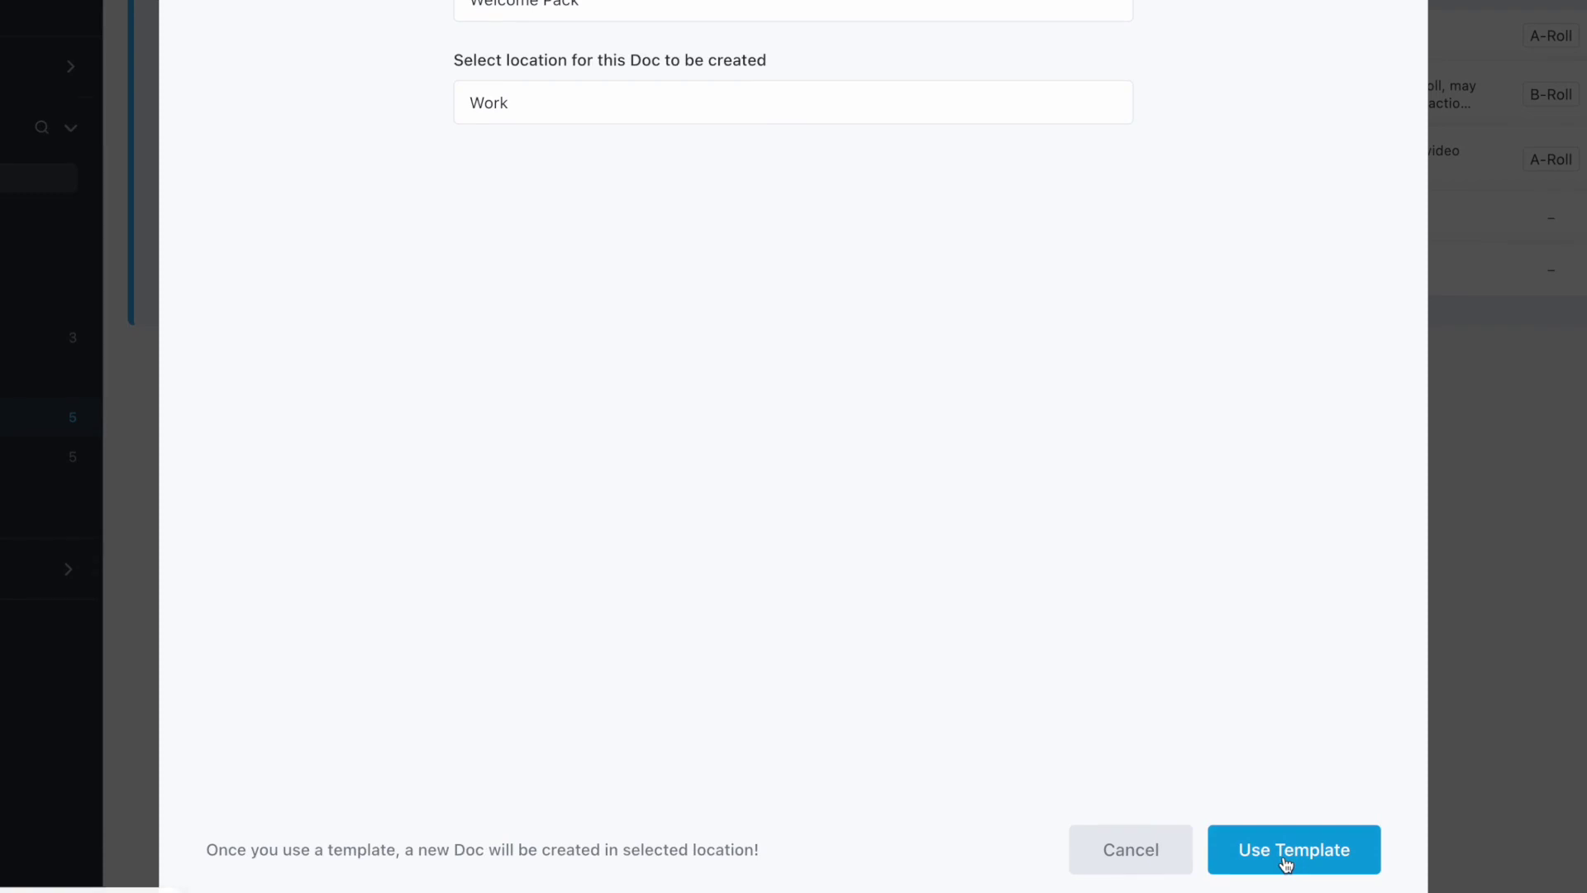
left_click(1285, 860)
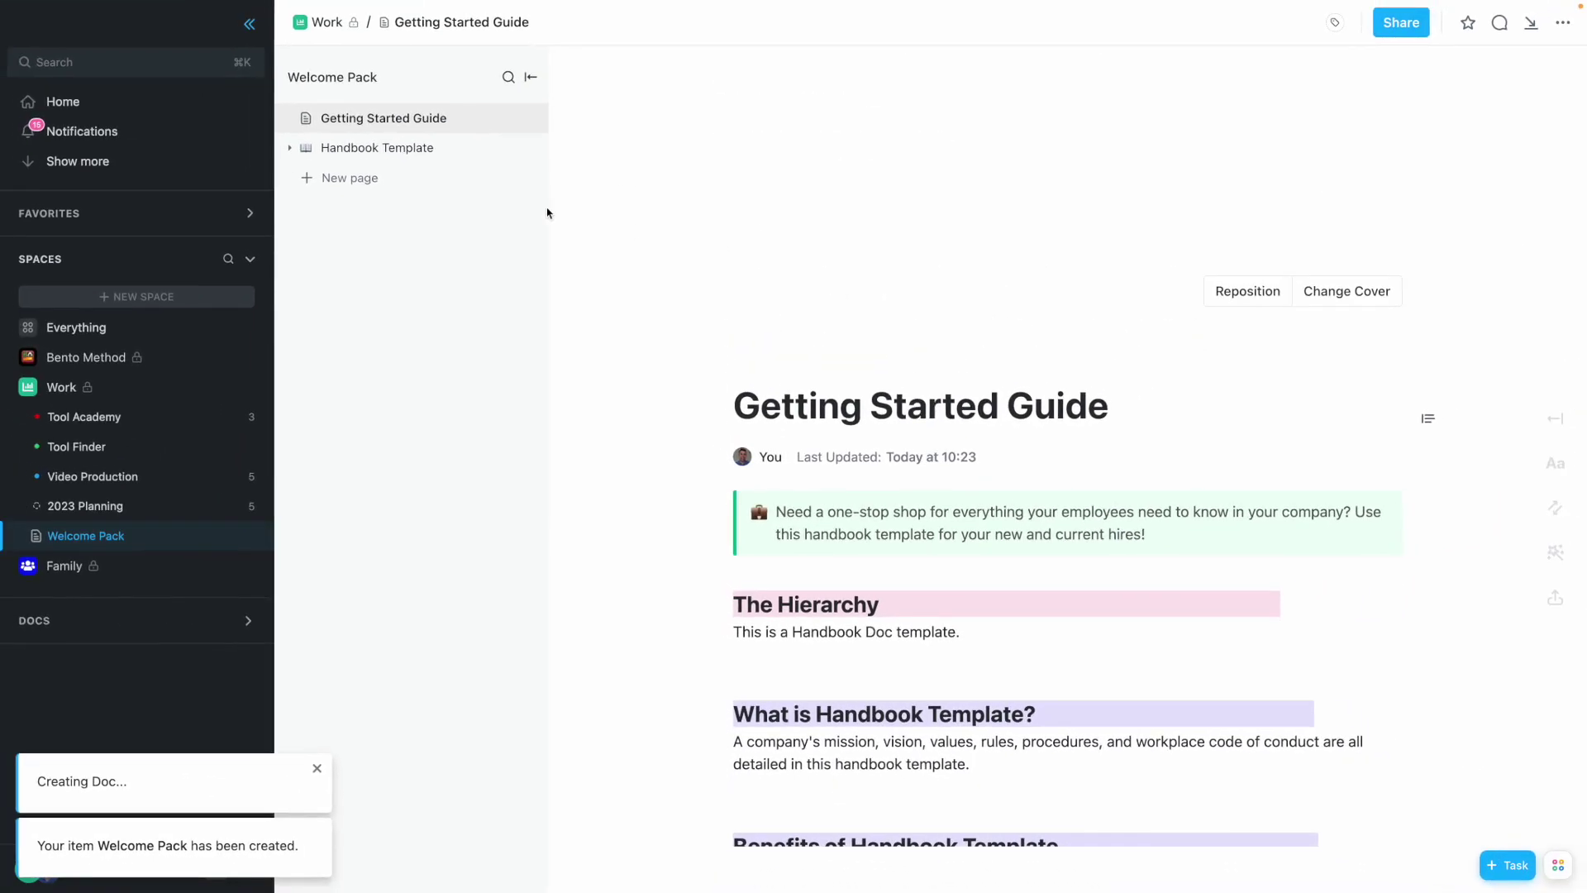
Scroll through the Welcome Pack doc and expand the Handbook Template page's subpages
scroll(878, 493, "down", 2)
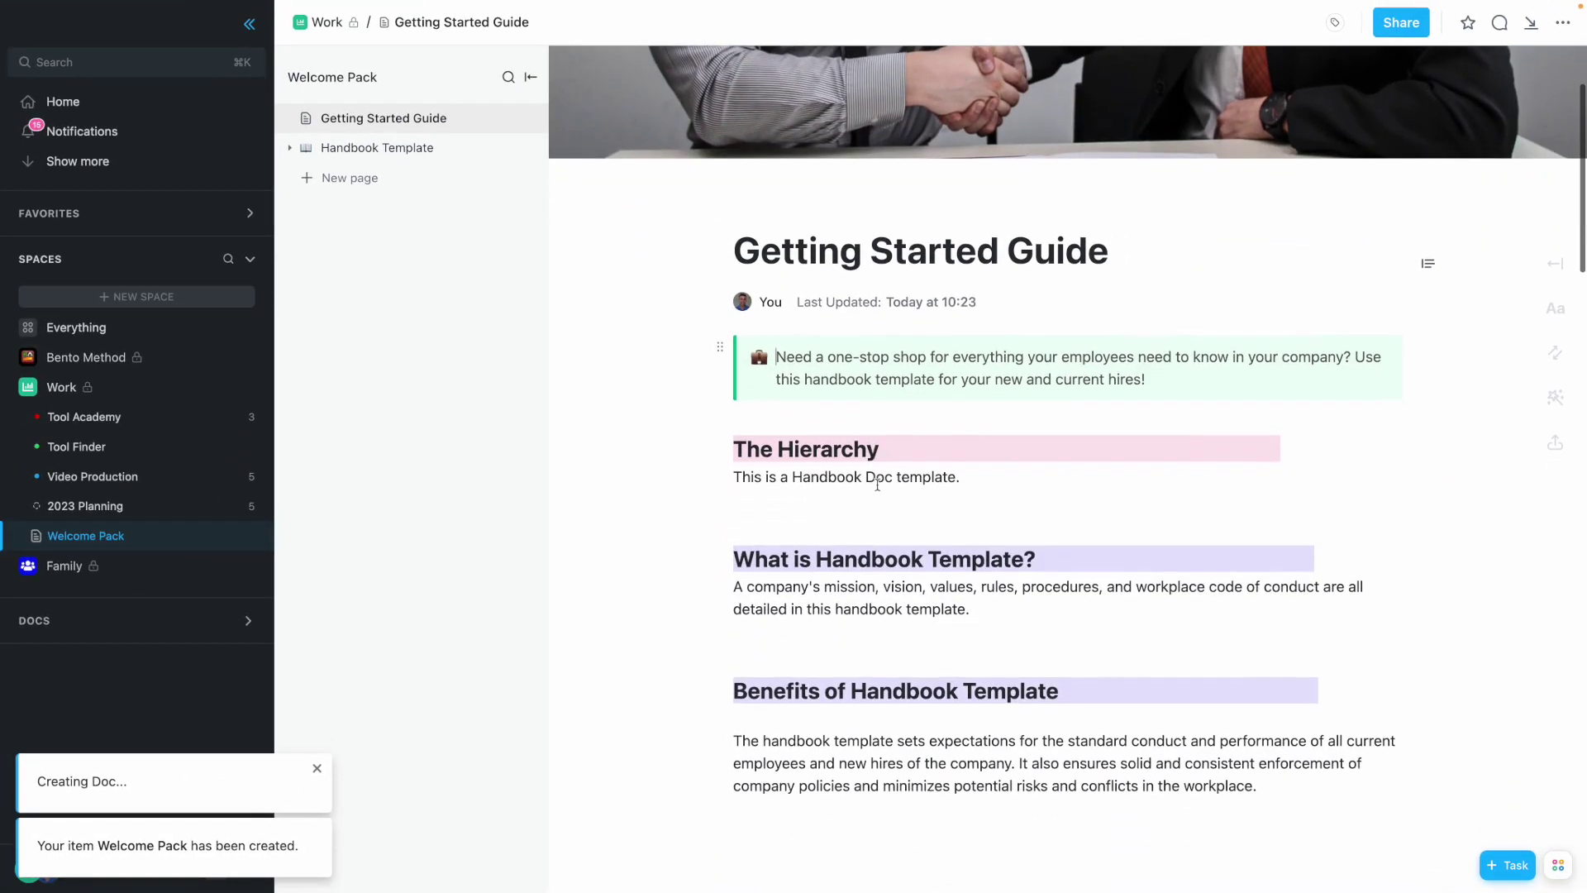
scroll(878, 485, "down", 12)
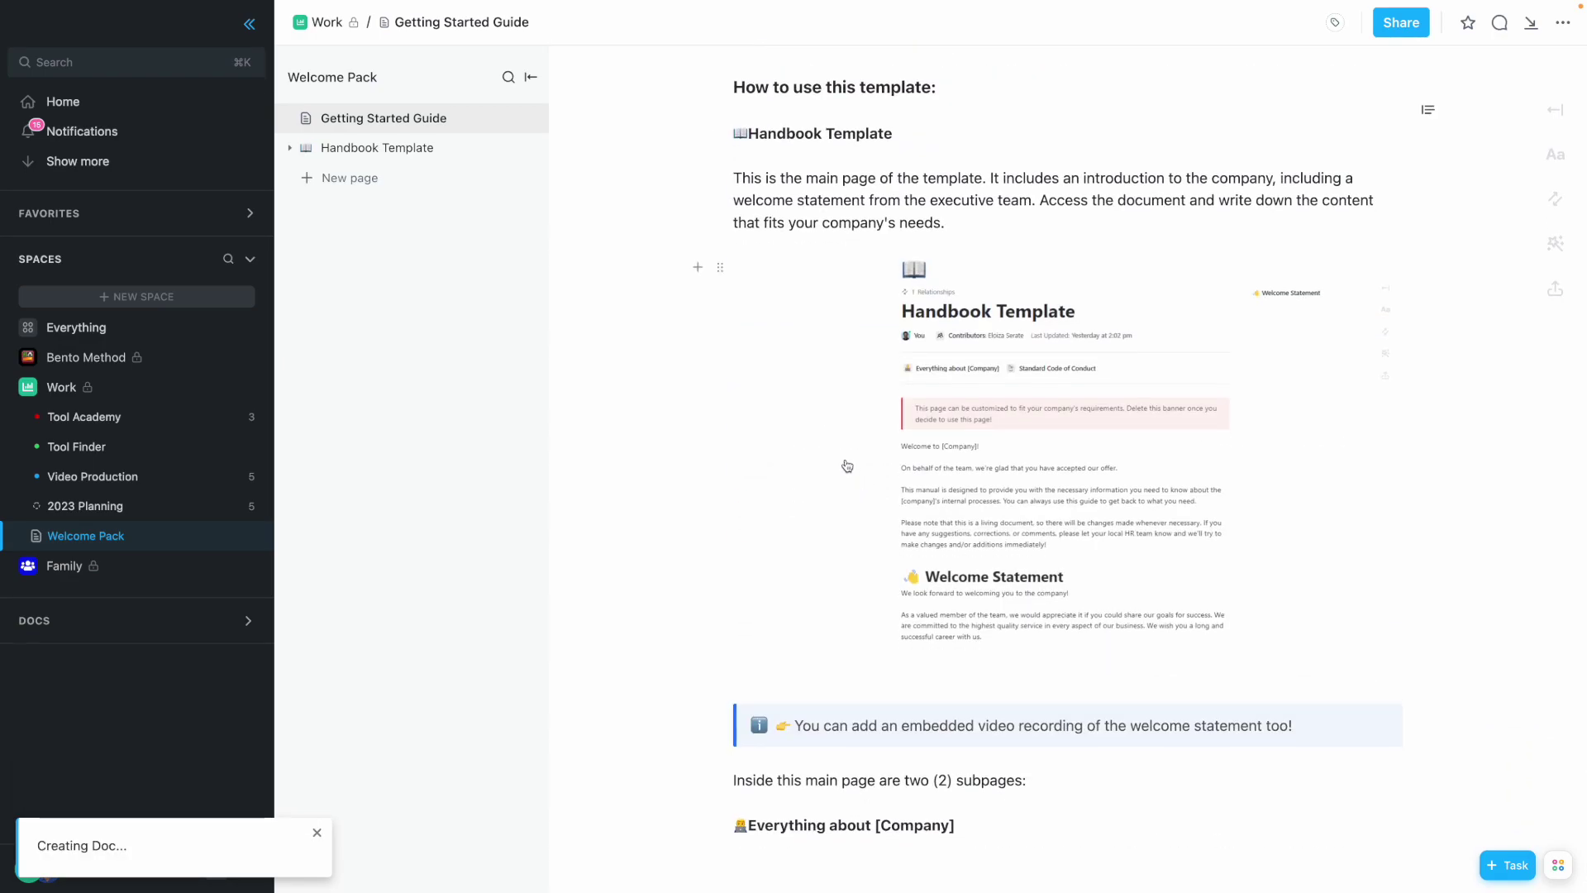
scroll(847, 465, "down", 18)
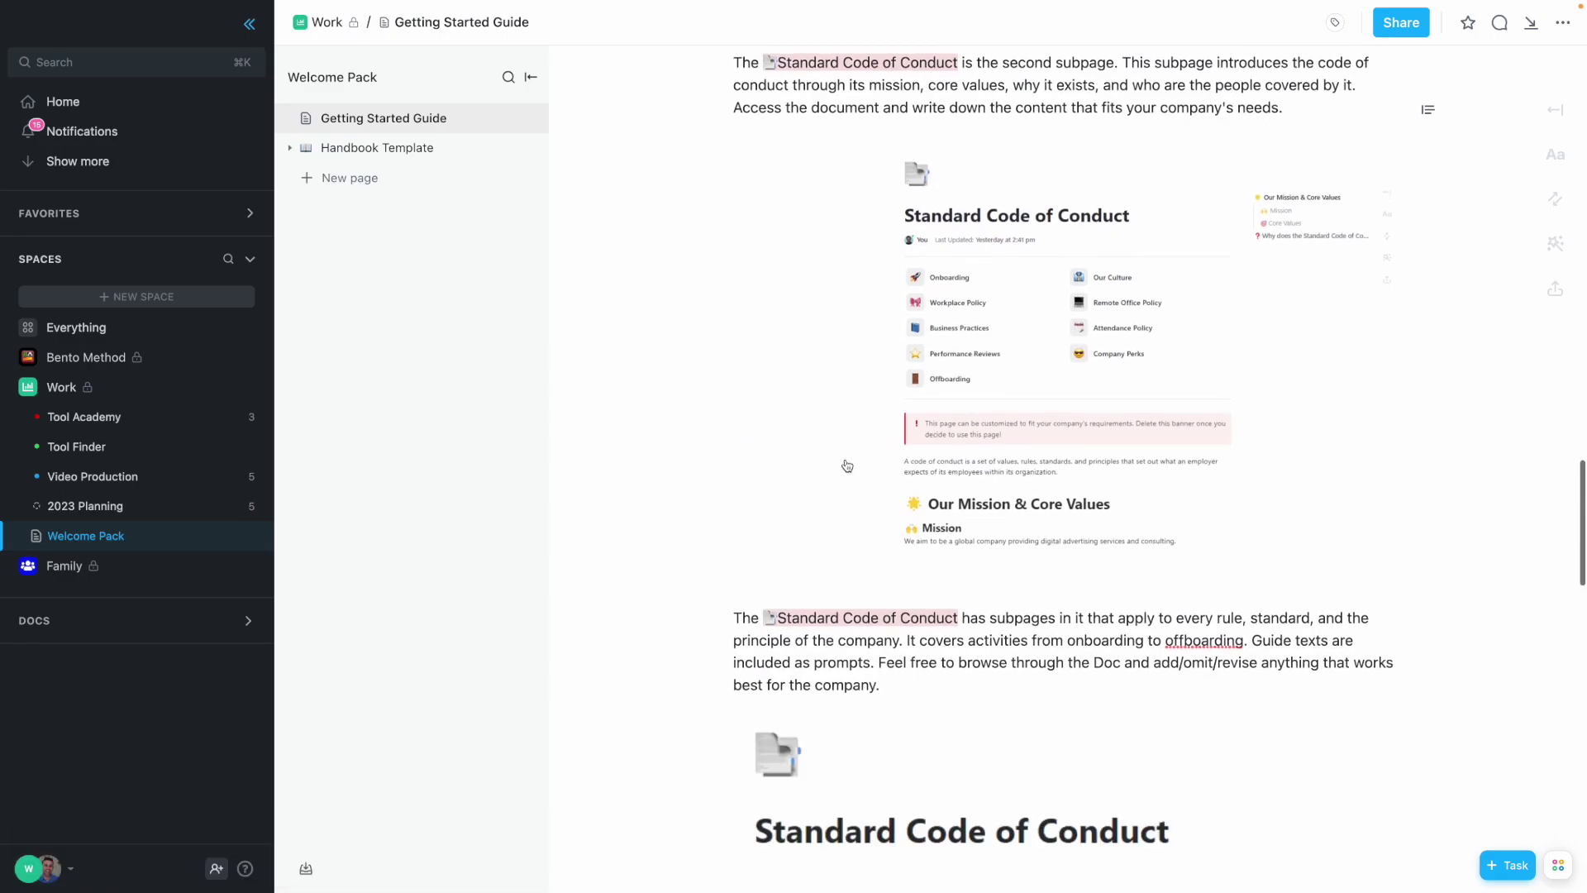
scroll(847, 465, "down", 12)
scroll(845, 460, "up", 4)
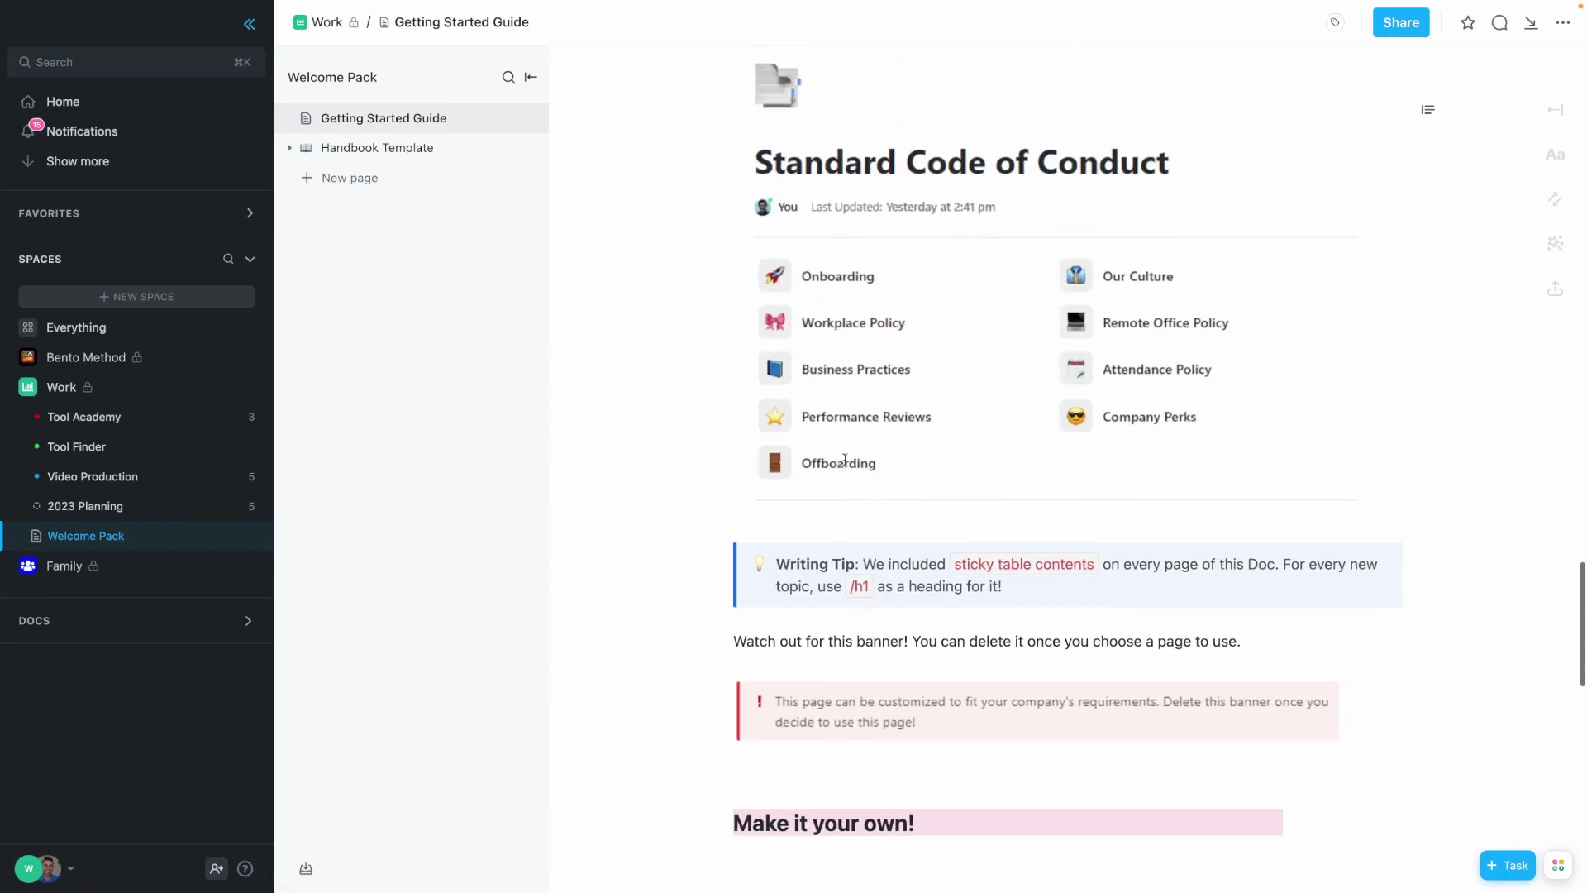
scroll(844, 460, "up", 1)
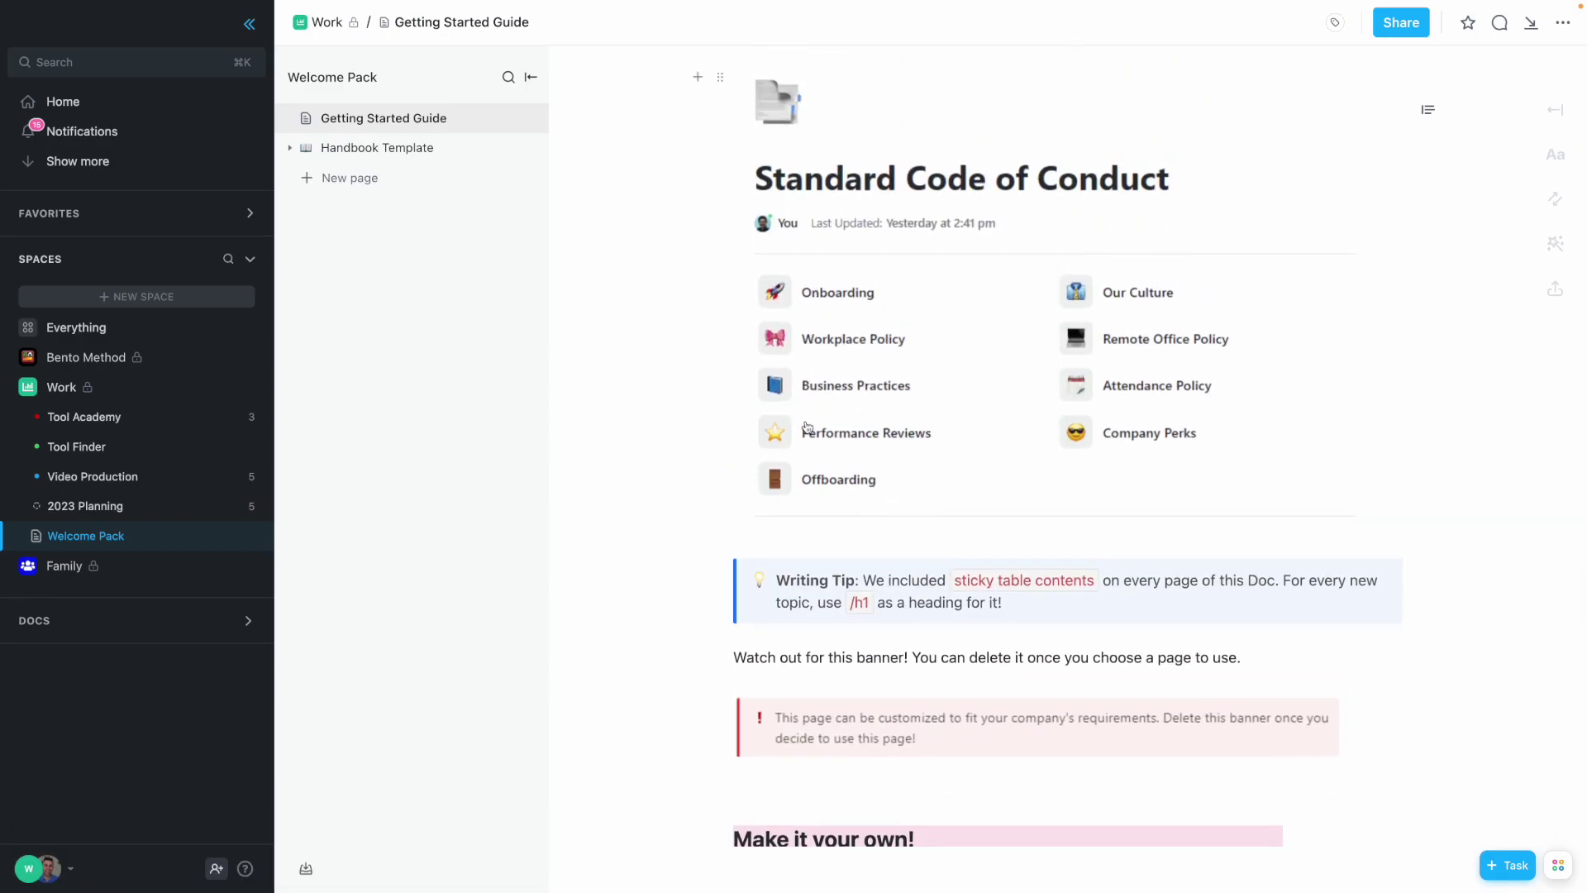
scroll(756, 556, "down", 14)
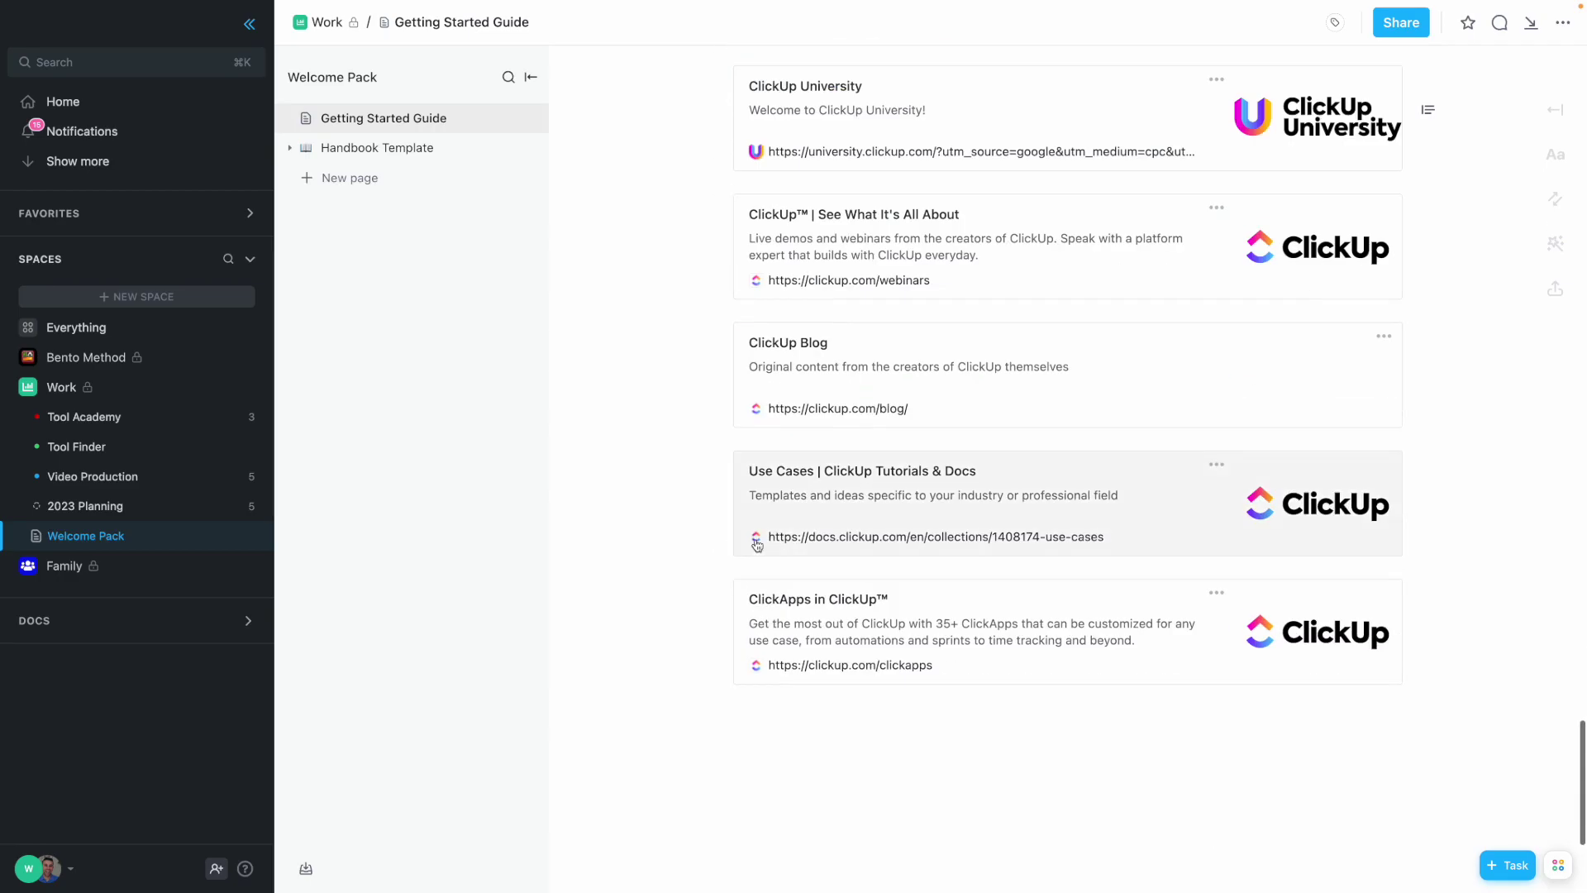
left_click(384, 201)
Step through Everything about [Company], Standard Code of Conduct and Workplace Policy to Our Culture
left_click(475, 238)
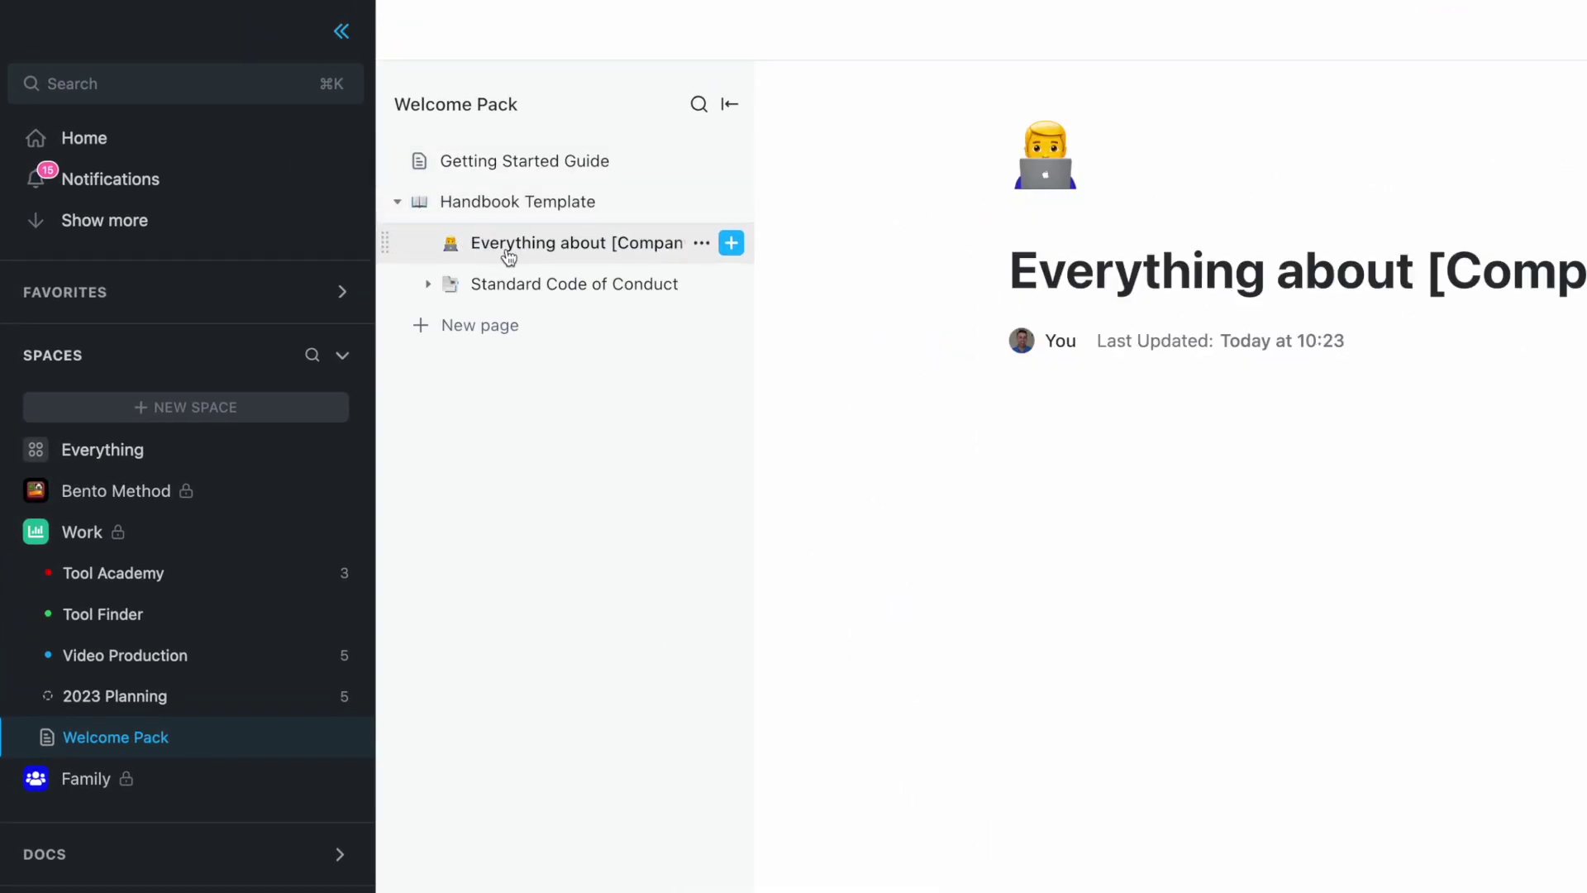
left_click(599, 286)
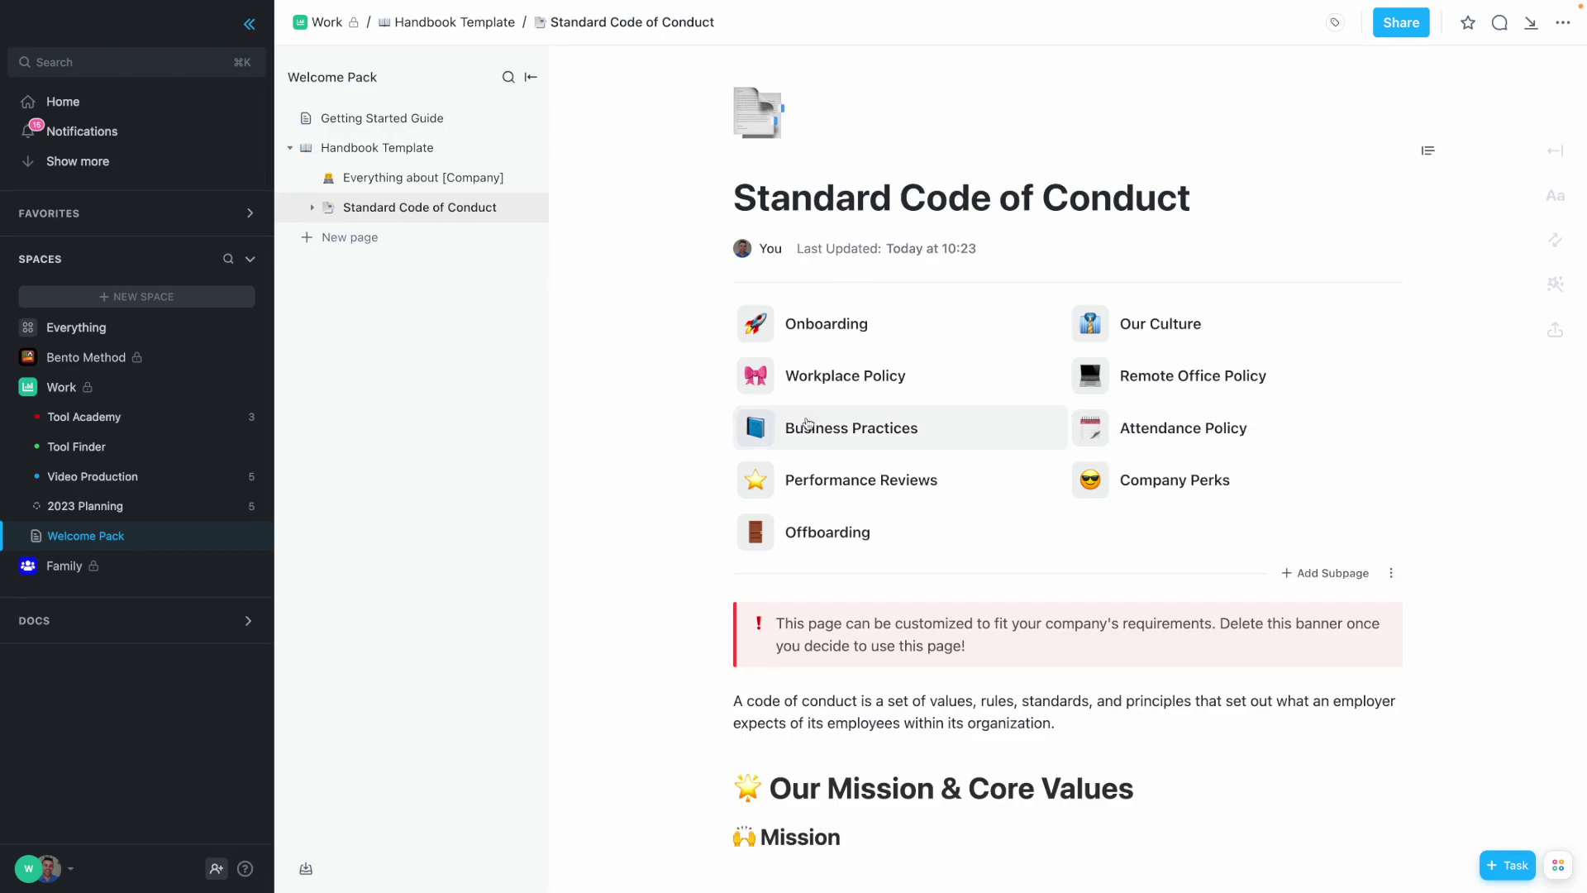
left_click(761, 364)
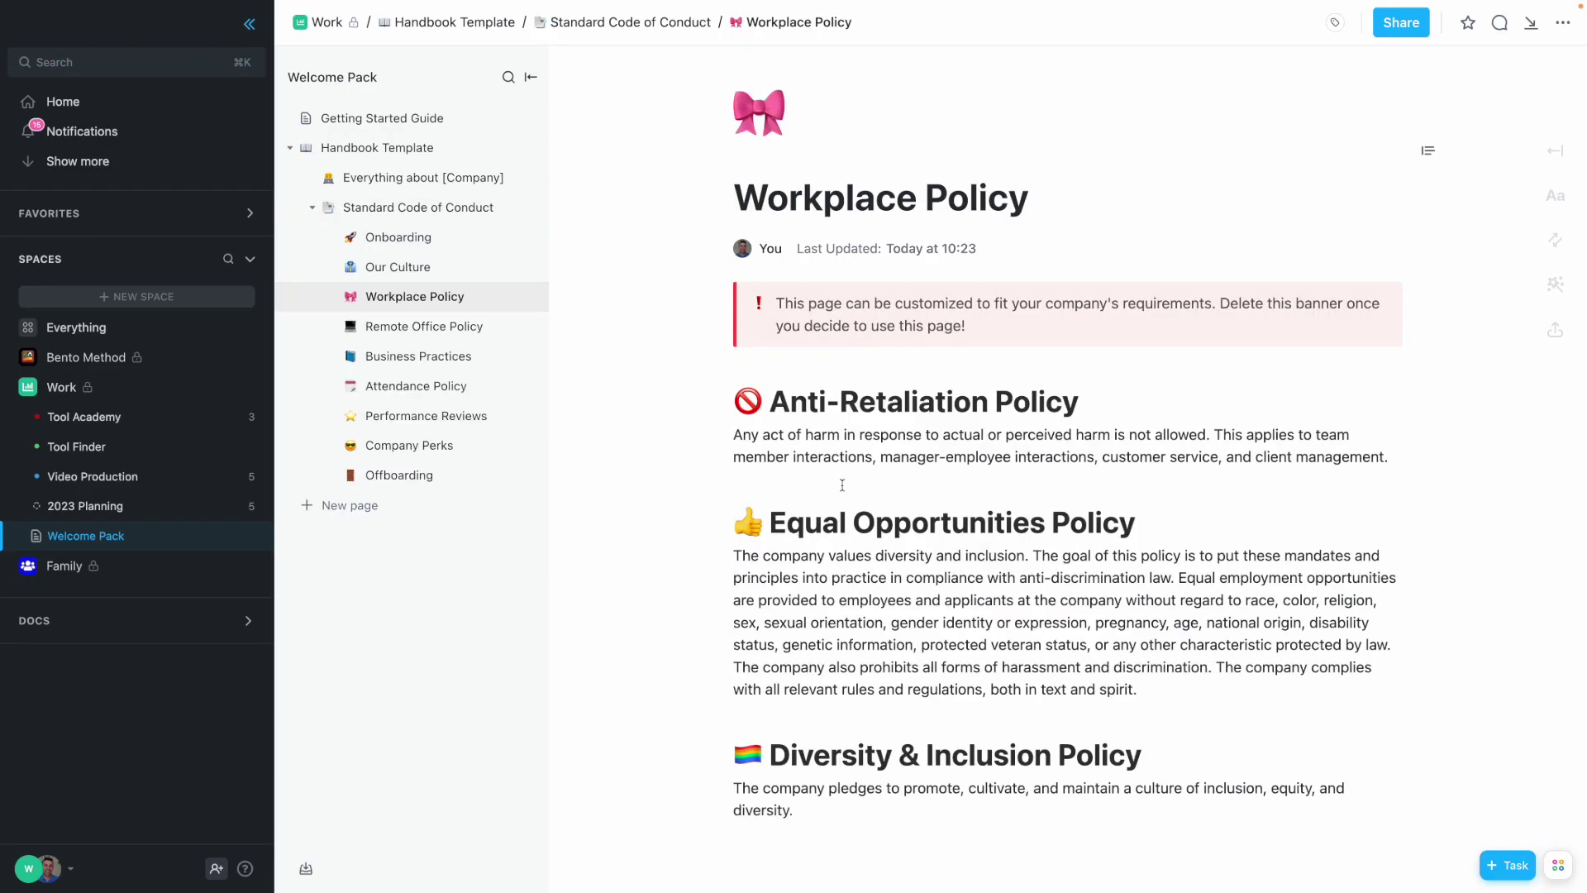
scroll(842, 485, "down", 4)
scroll(842, 485, "up", 4)
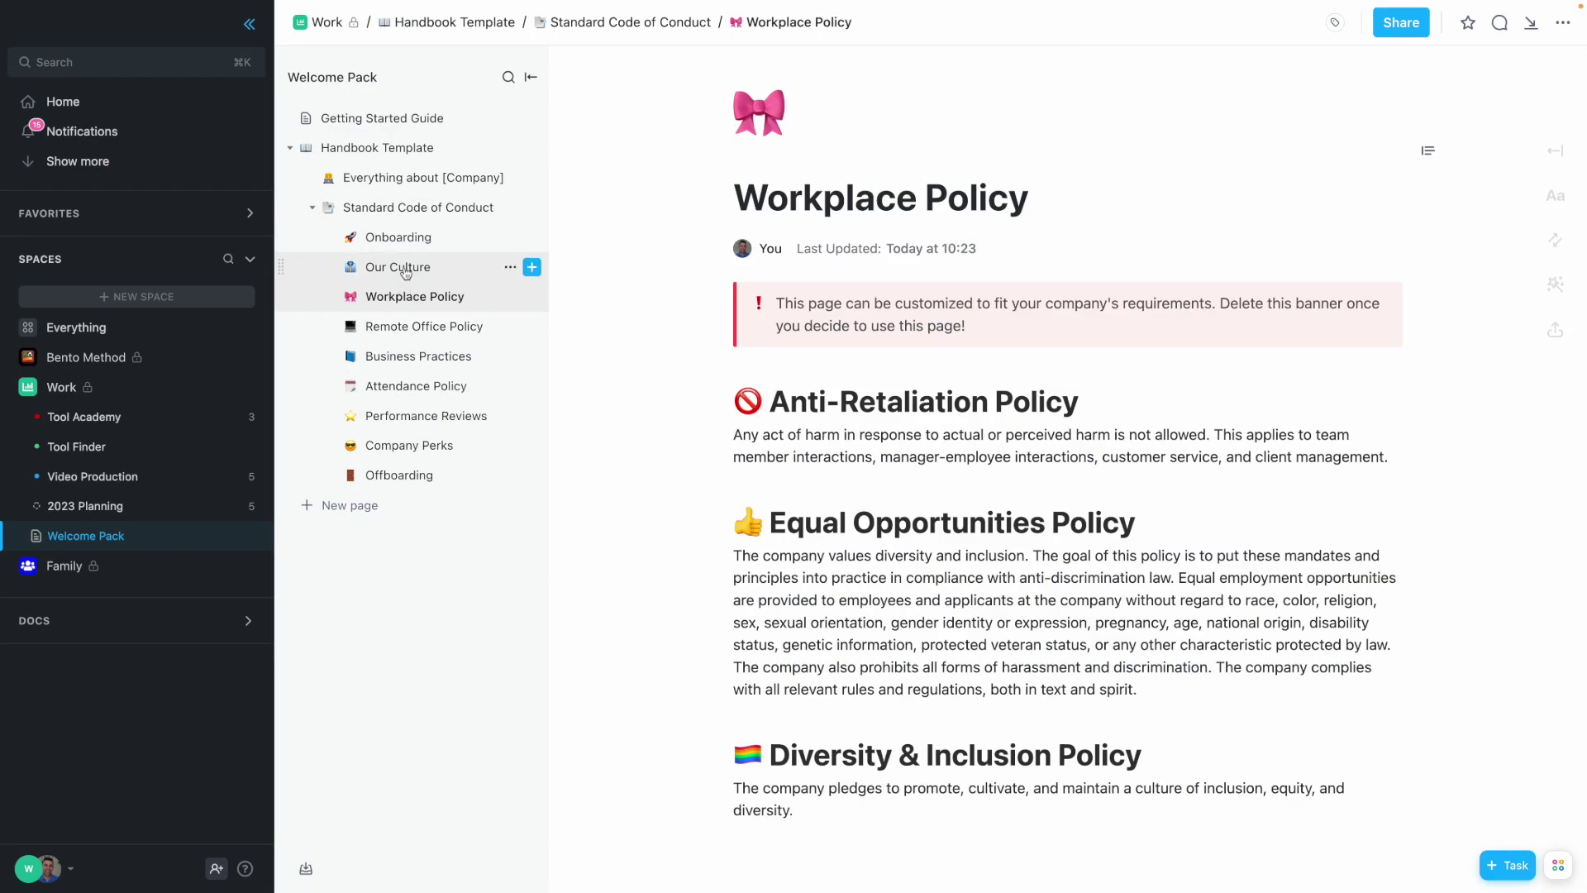
left_click(405, 271)
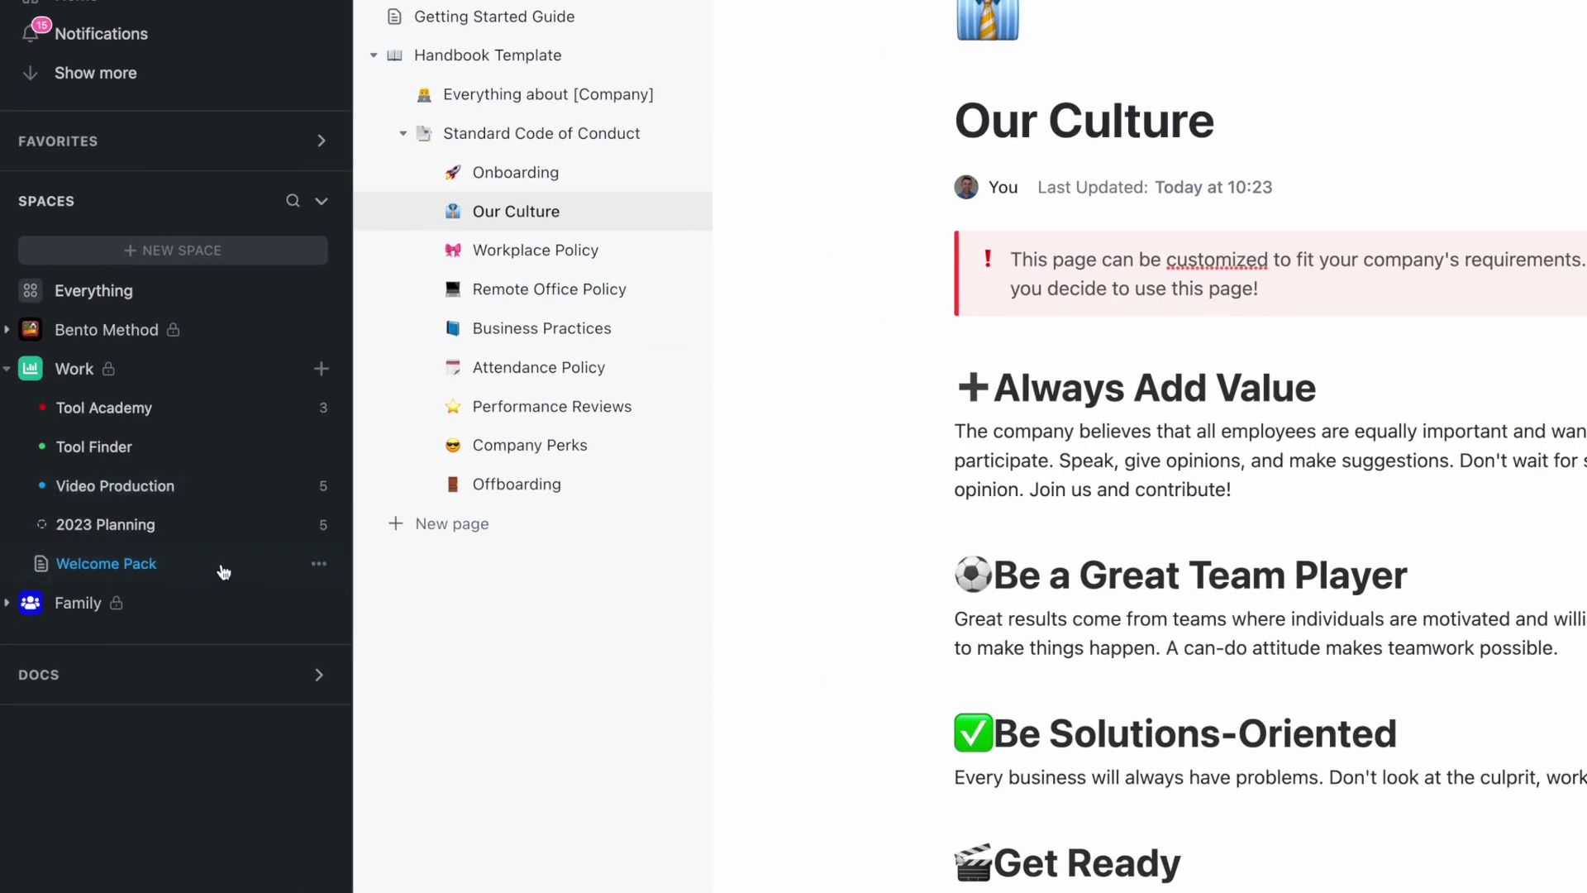
Open the Video Production list and change its grouping from Priority to Status
left_click(222, 496)
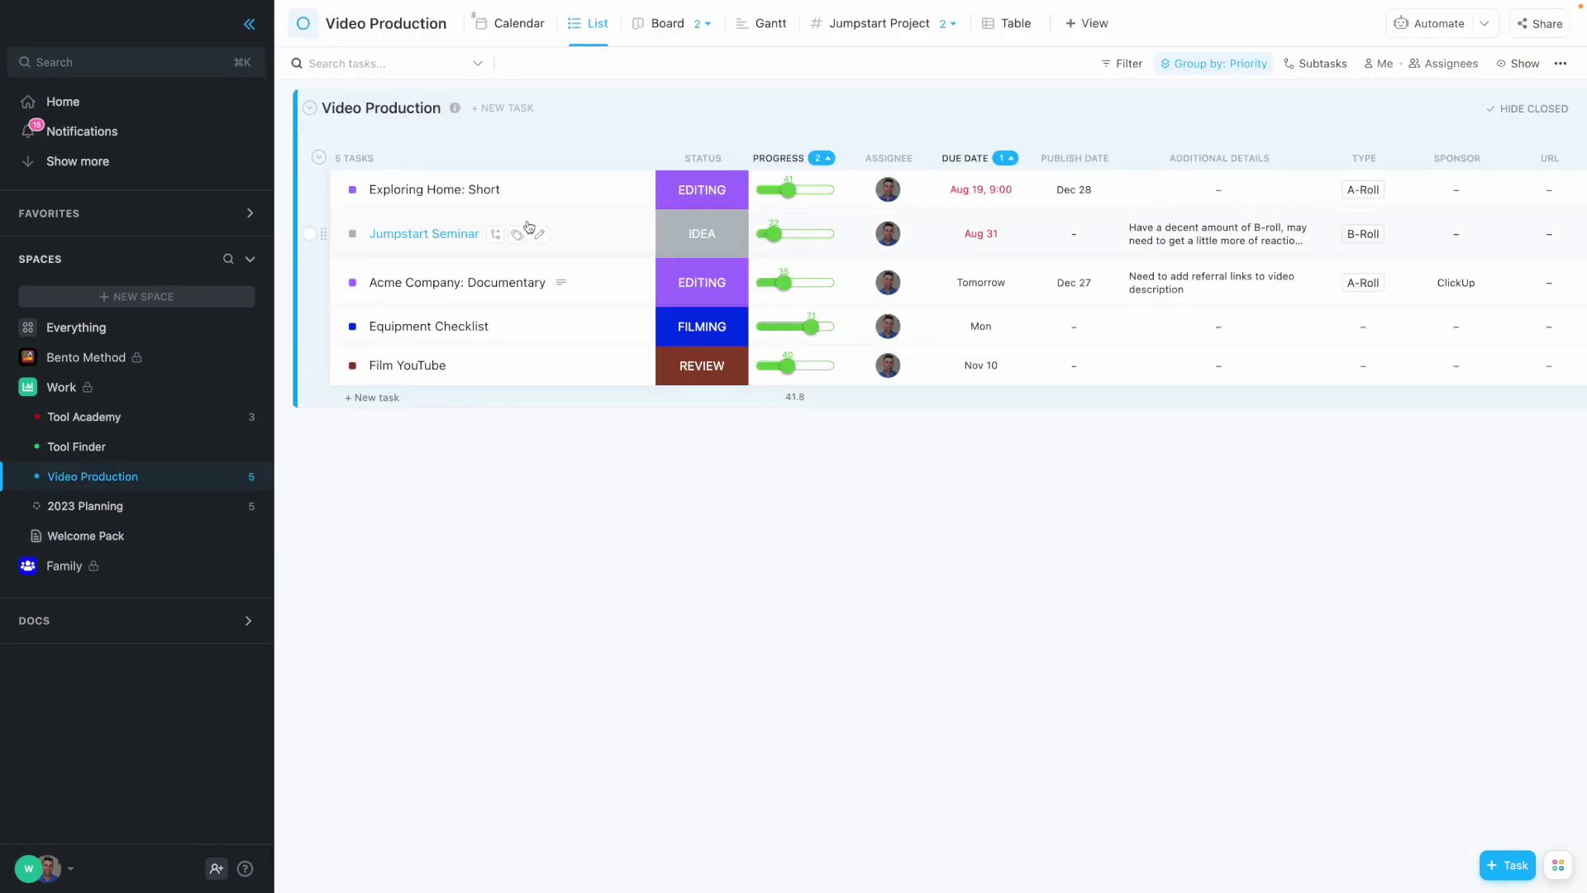
left_click(1252, 66)
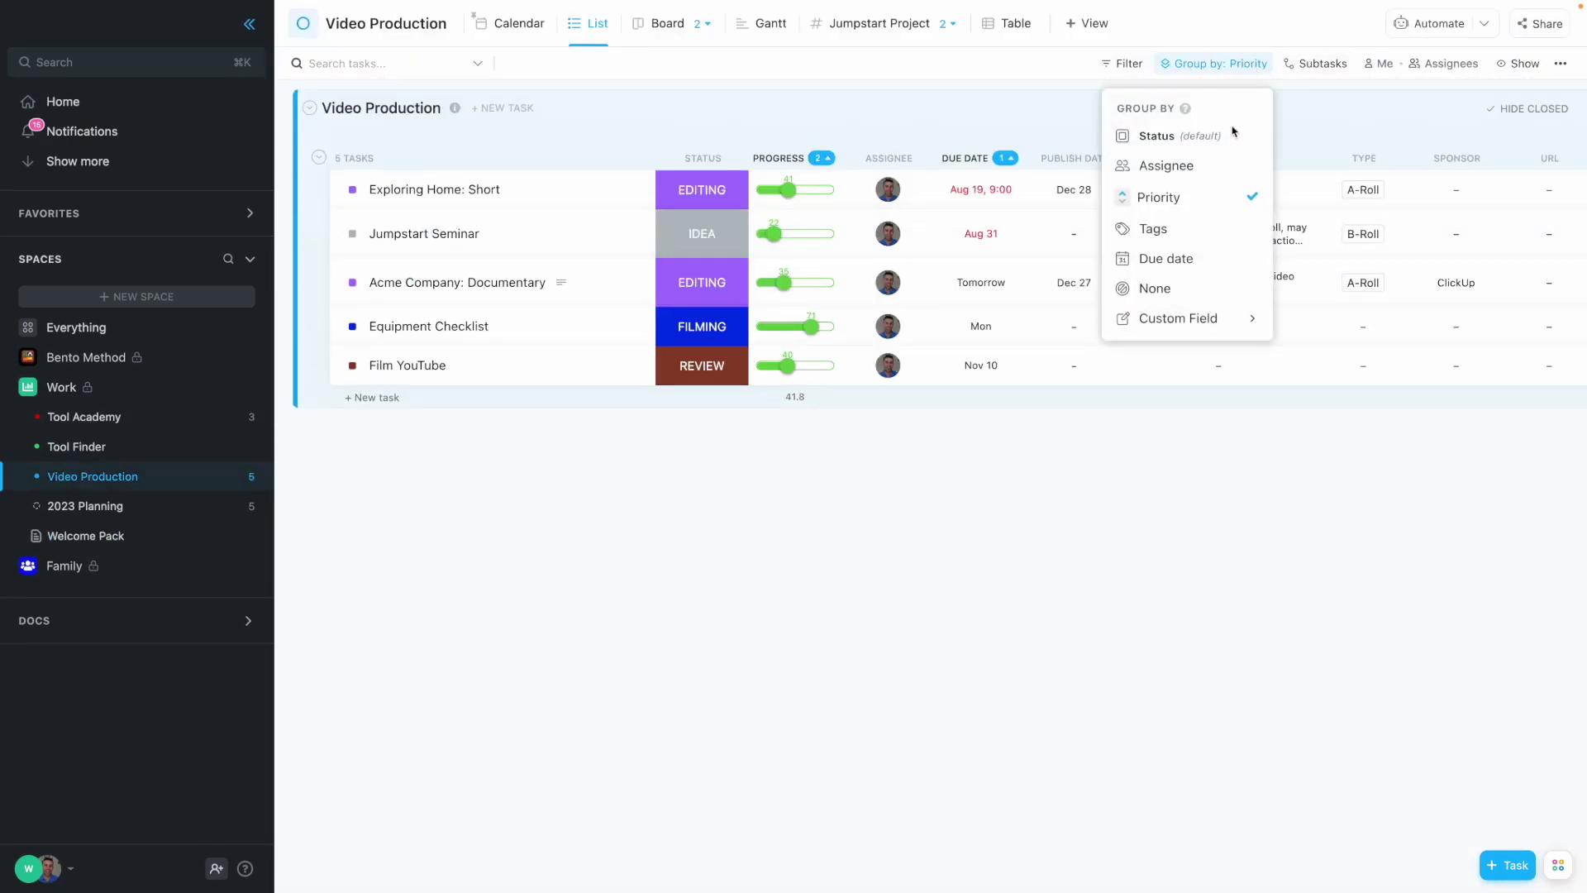
left_click(1208, 203)
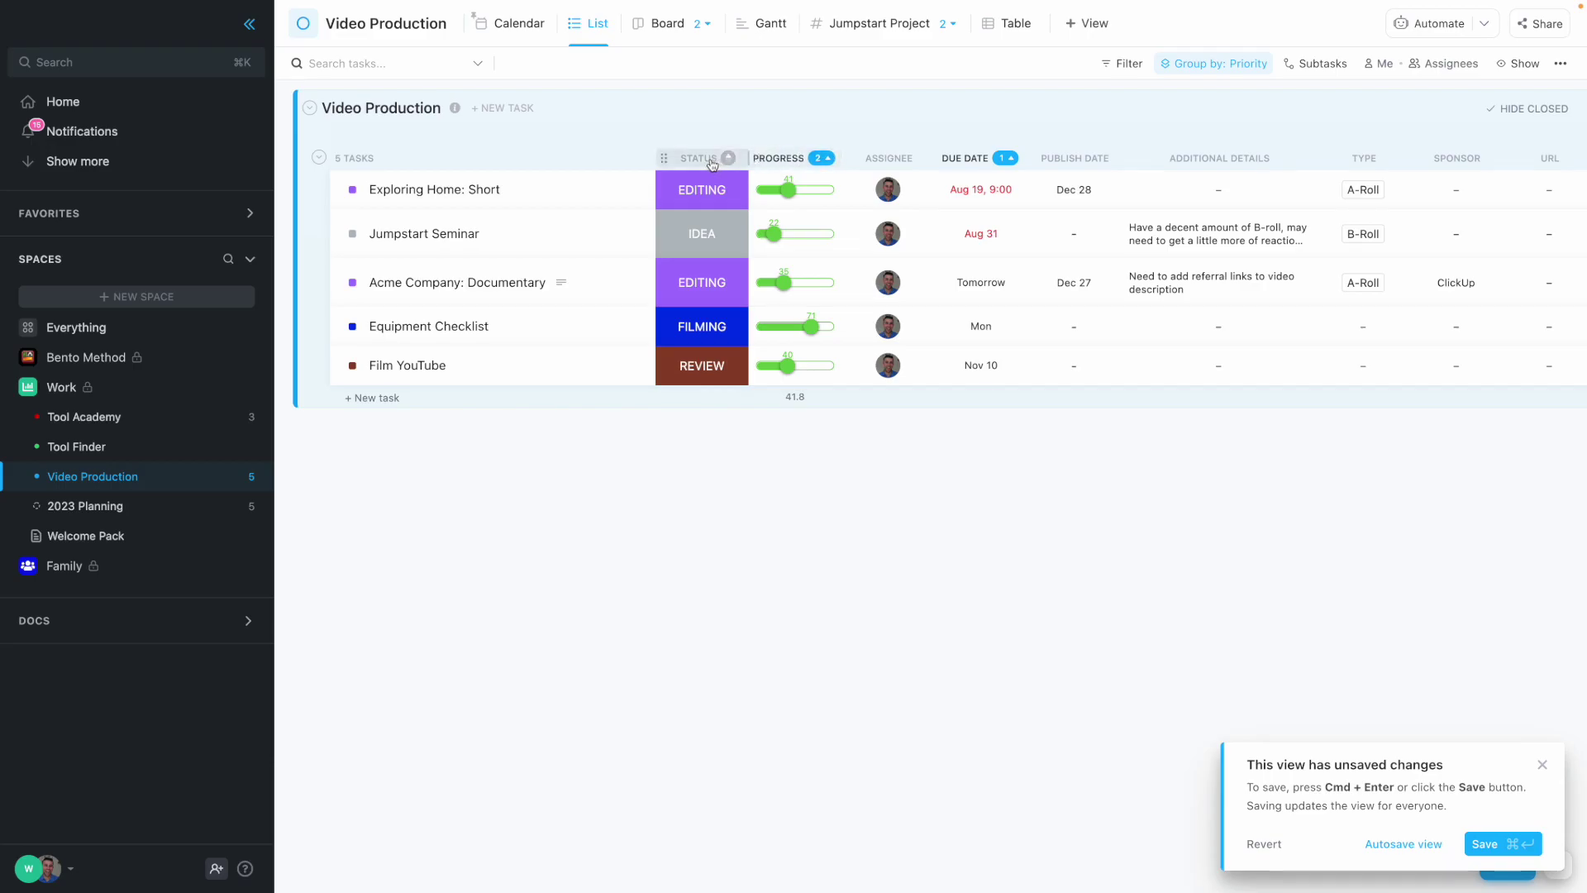
left_click(1228, 67)
left_click(1204, 136)
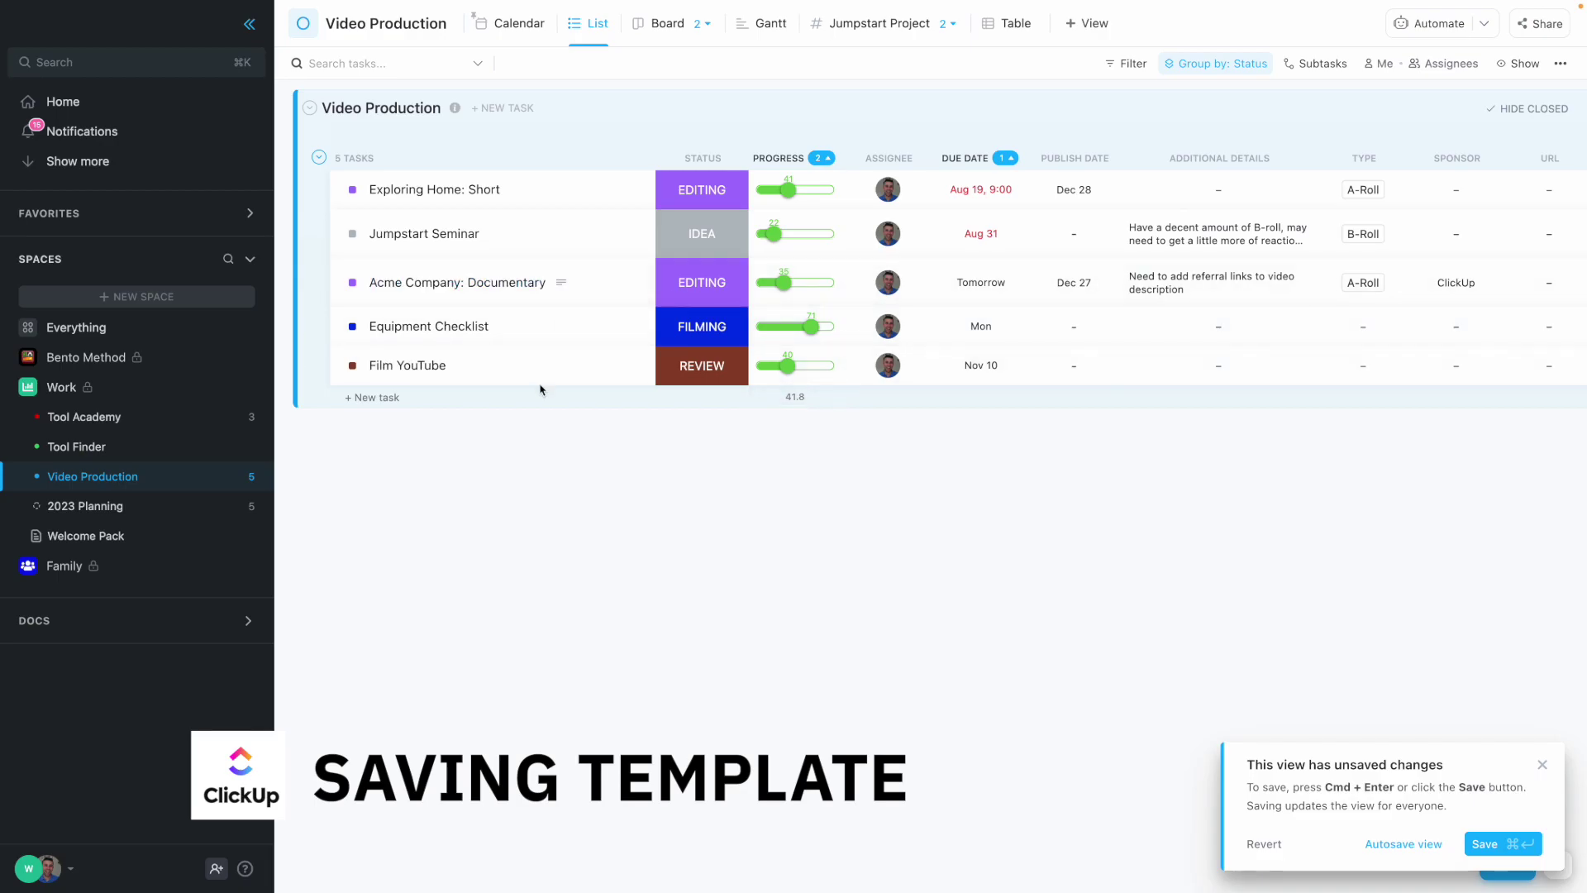
Begin saving the Video Production list as a new template named Video Editing
left_click(251, 477)
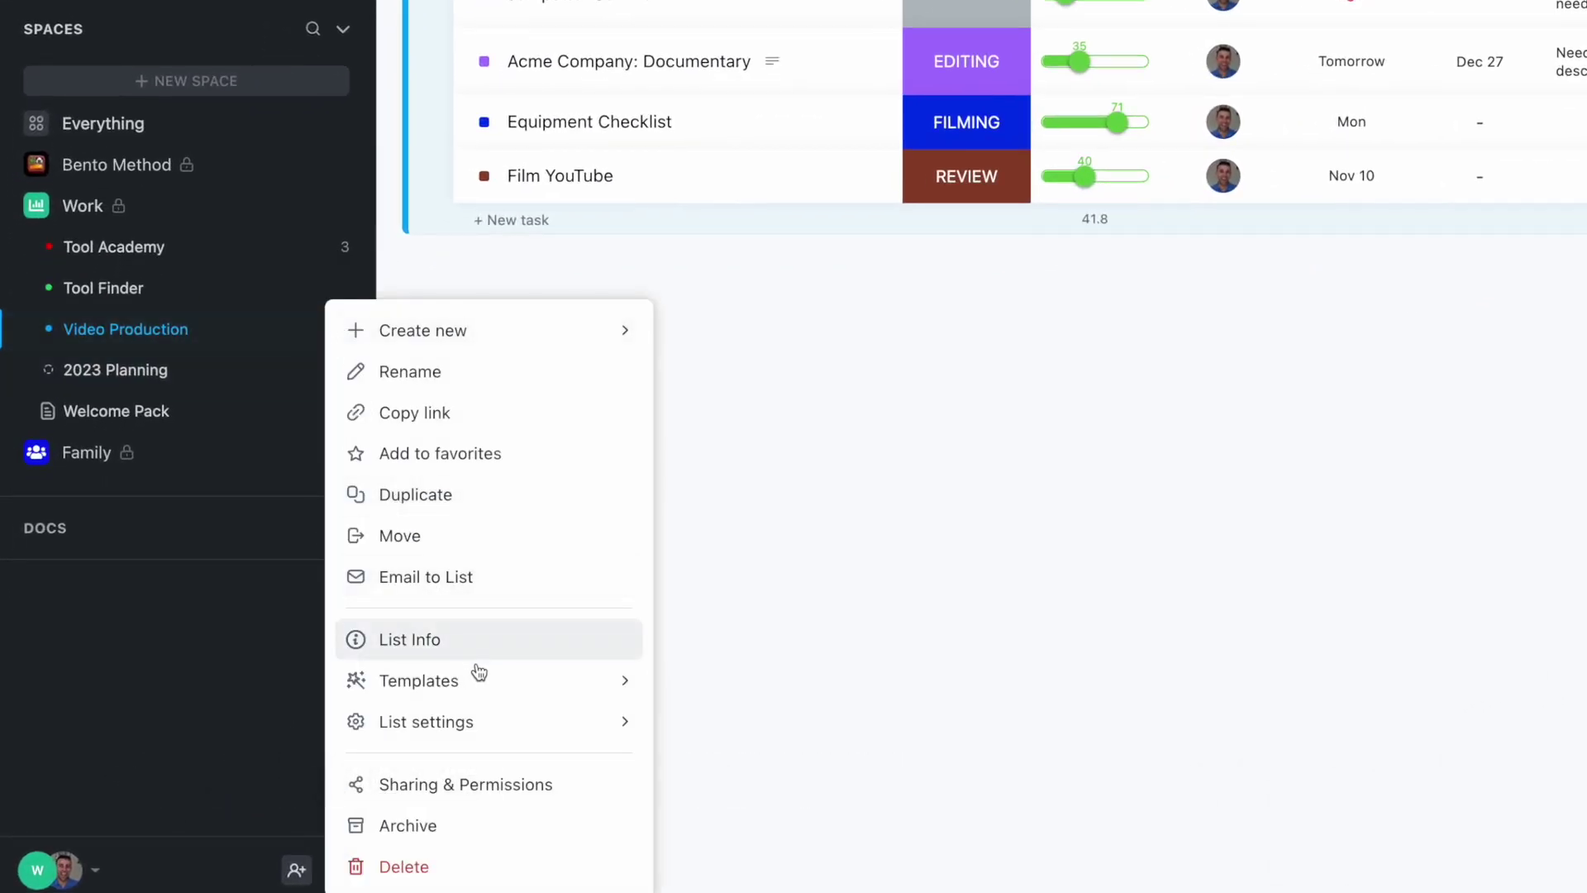
mouse_move(536, 670)
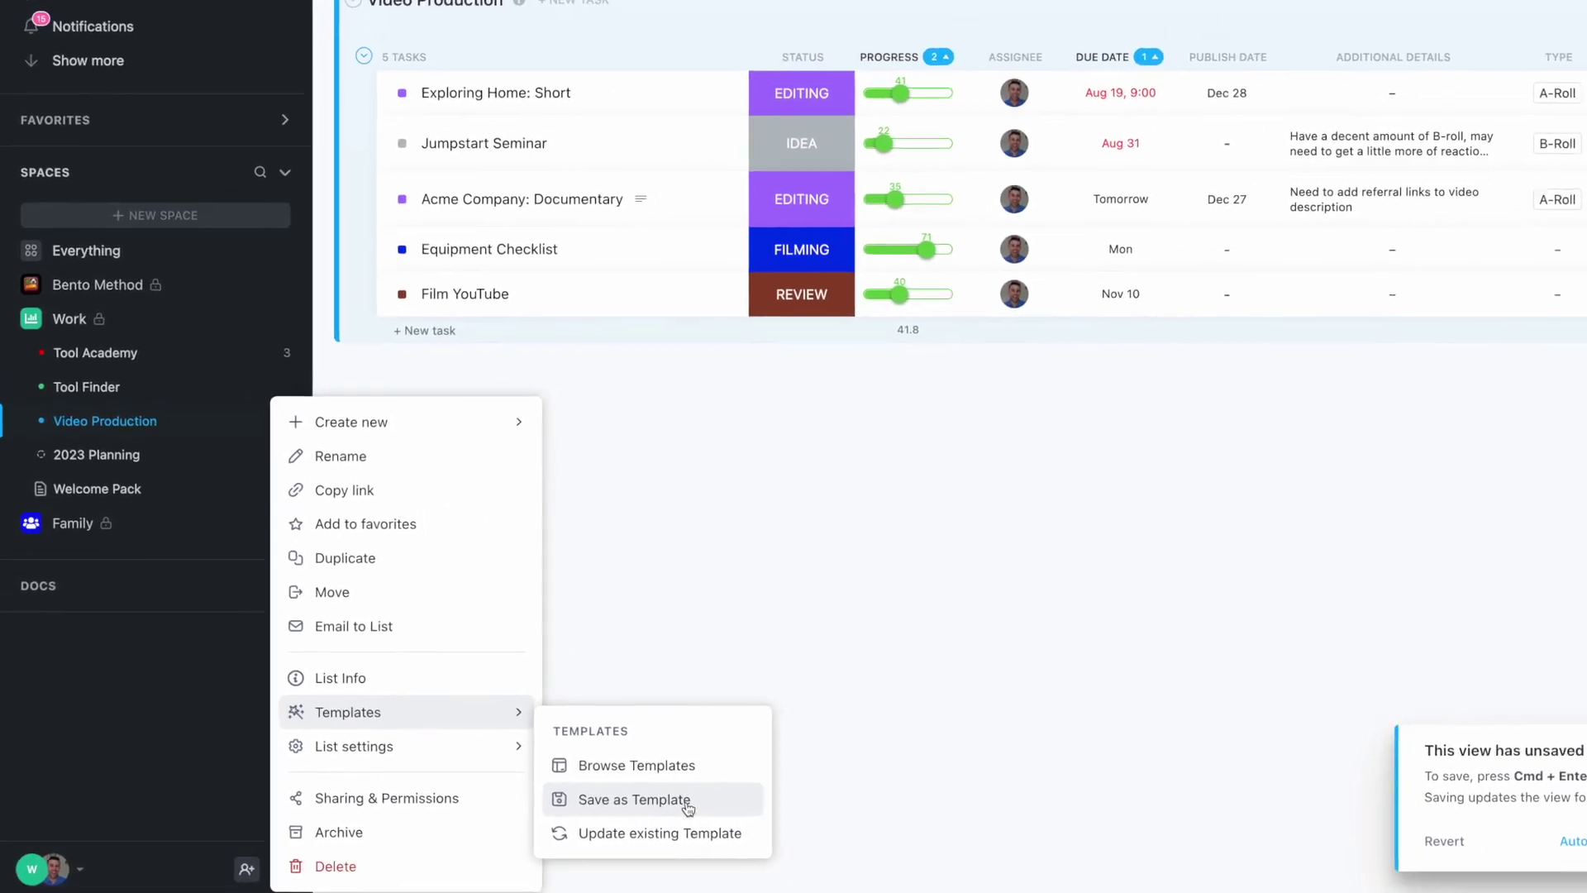
left_click(686, 806)
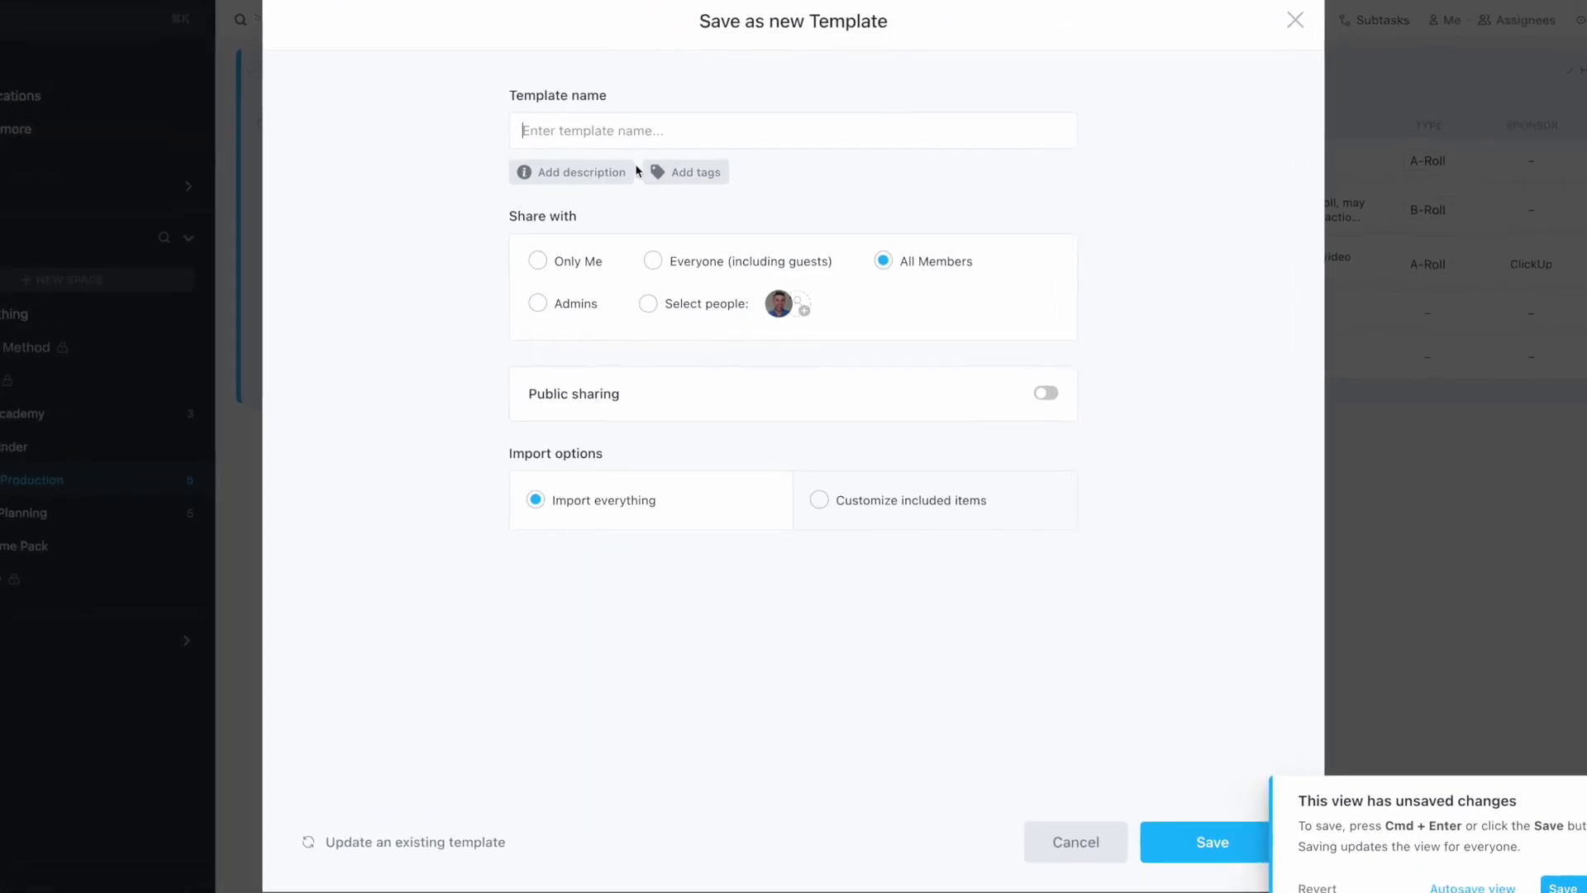
type("Vud")
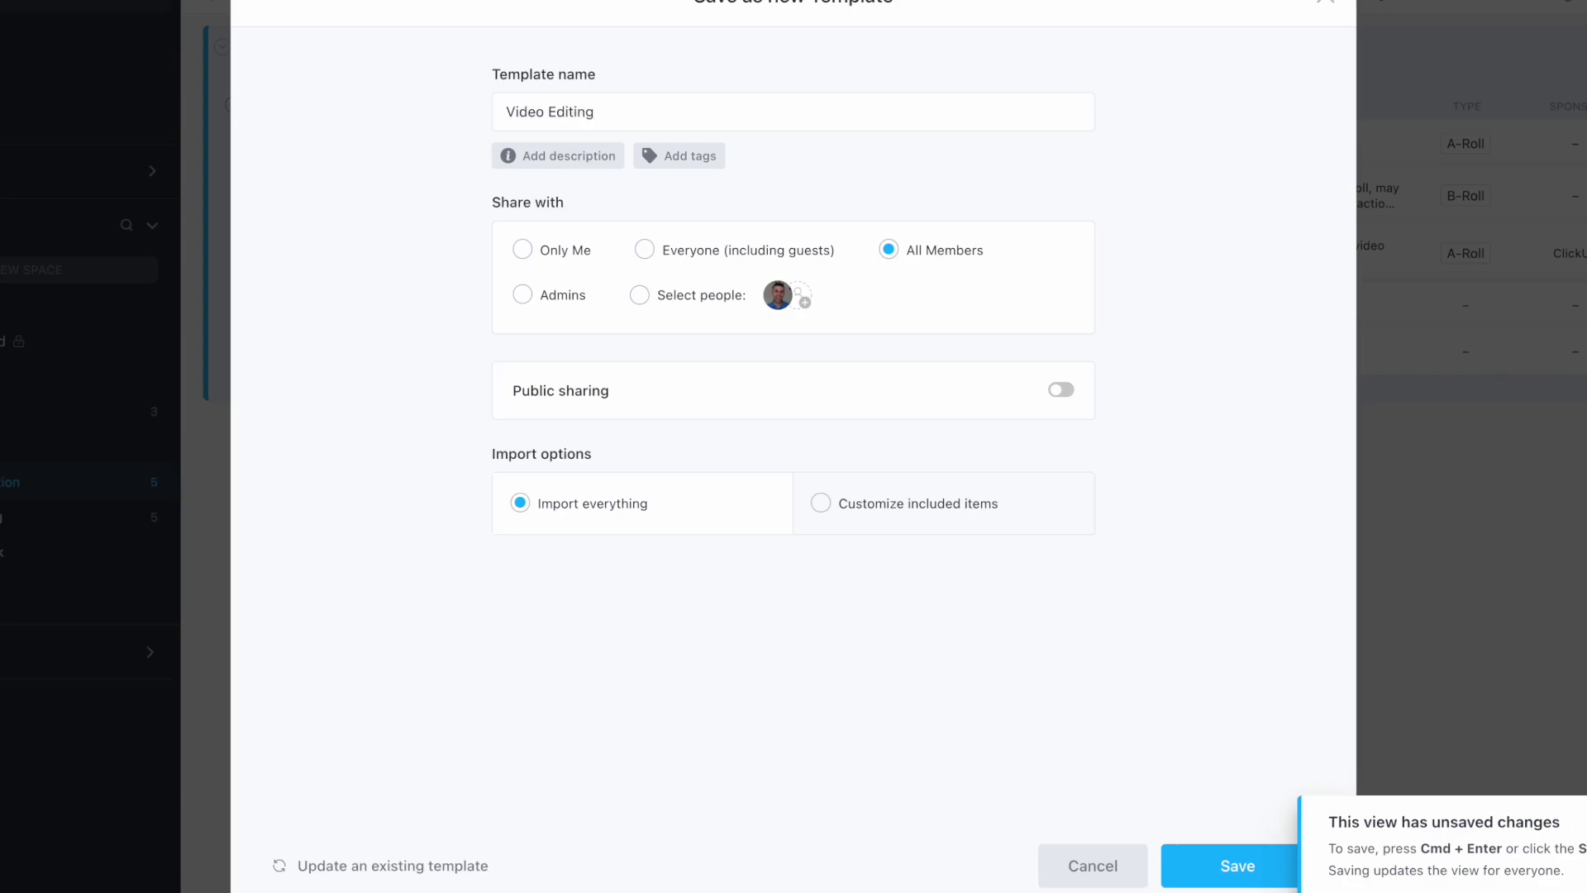
Share the template with everyone, exclude tasks and automations so only views remain, and save
left_click(707, 252)
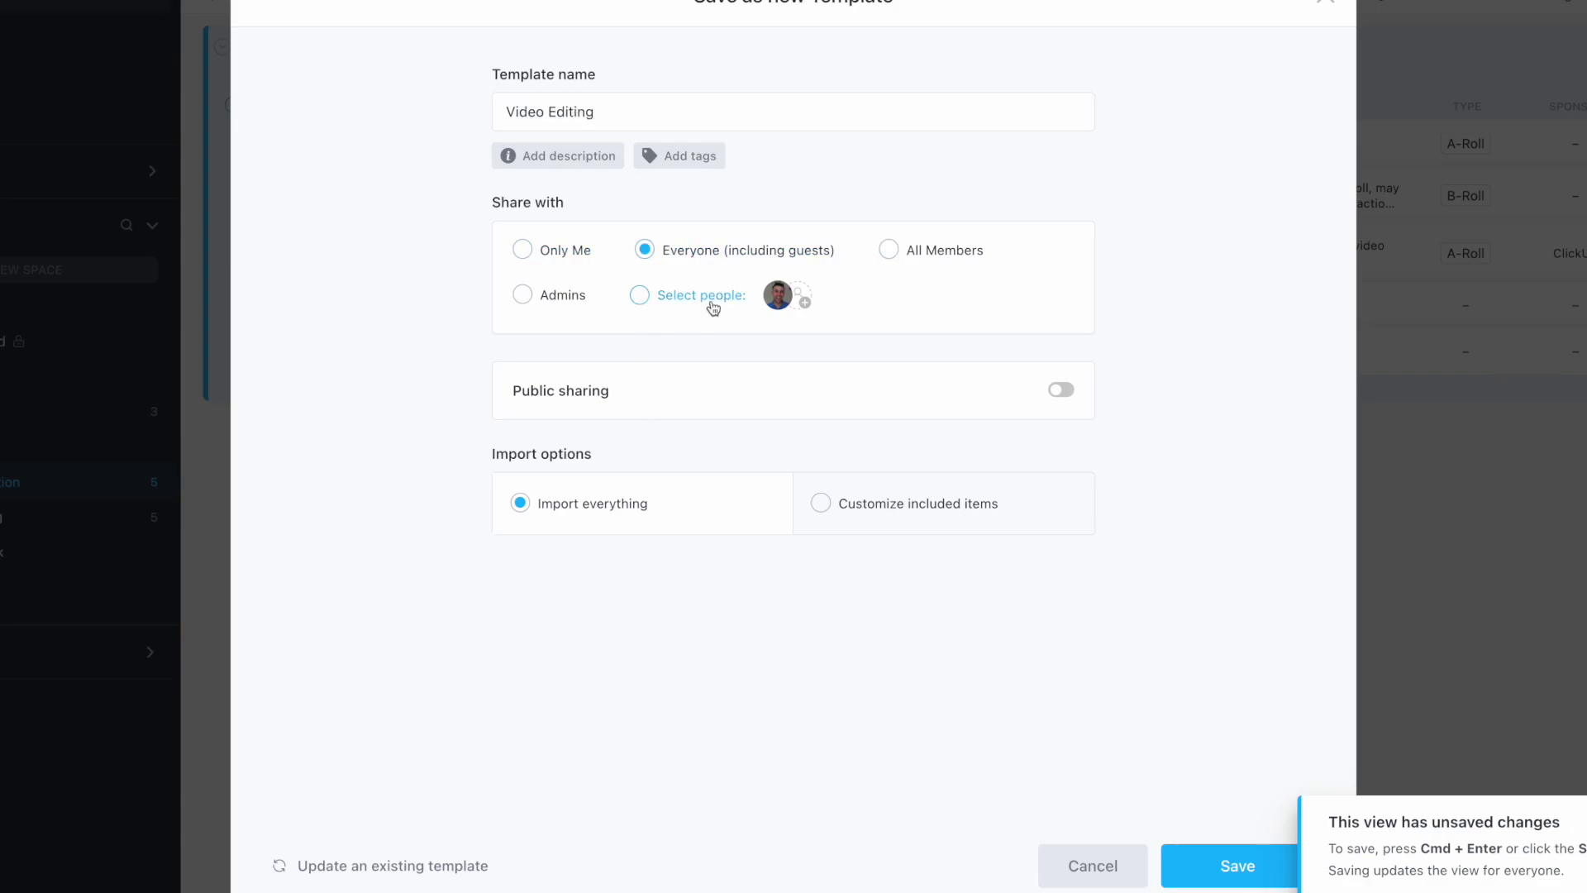
left_click(831, 509)
scroll(731, 582, "down", 1)
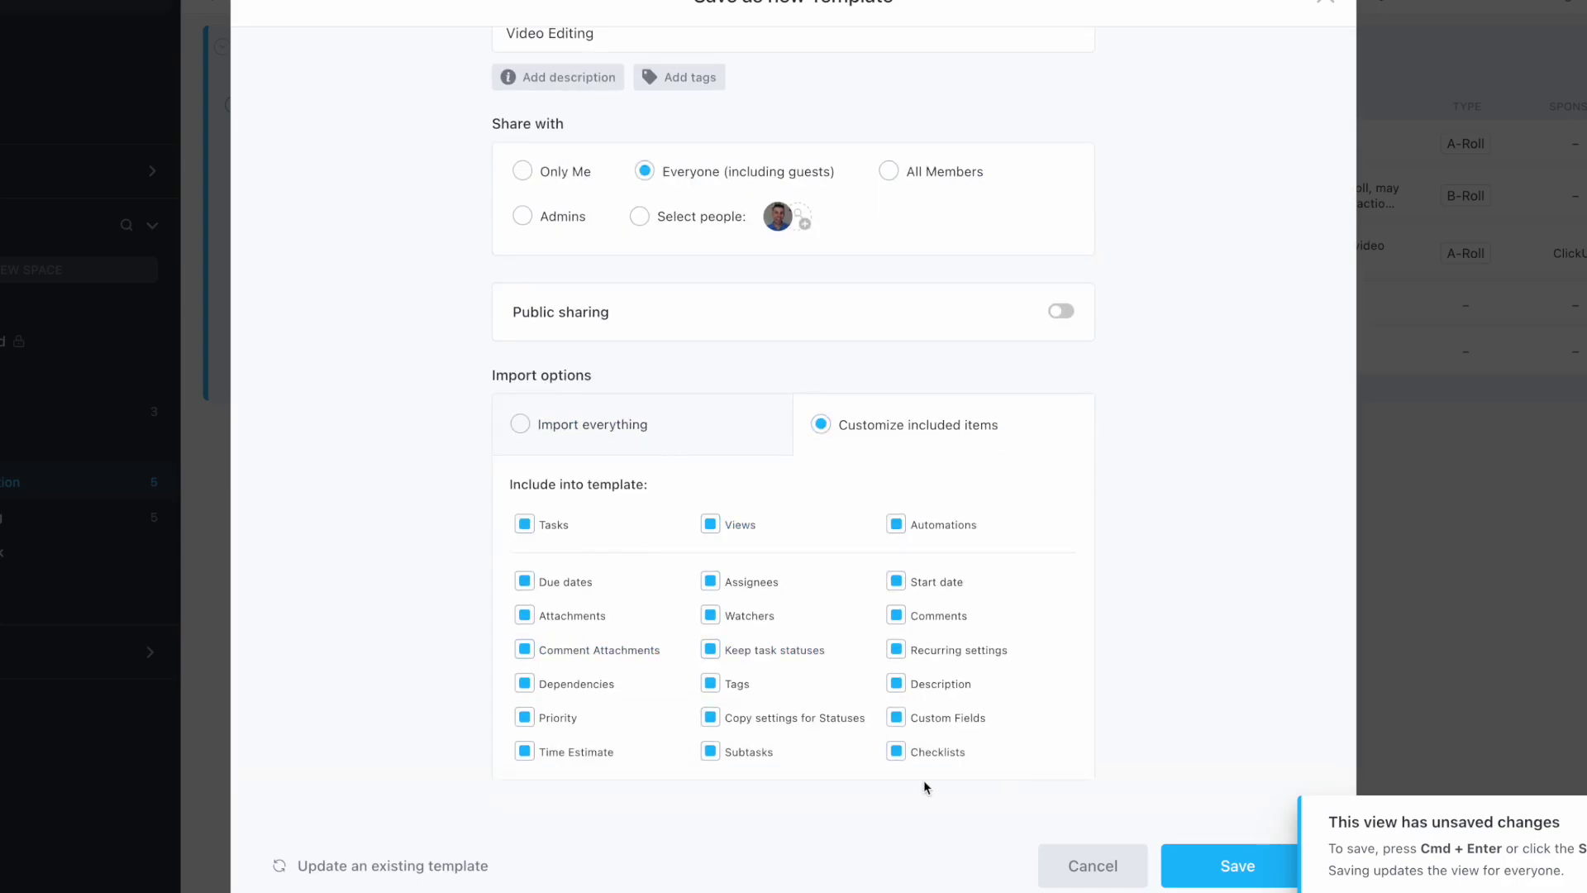
left_click(594, 430)
left_click(822, 504)
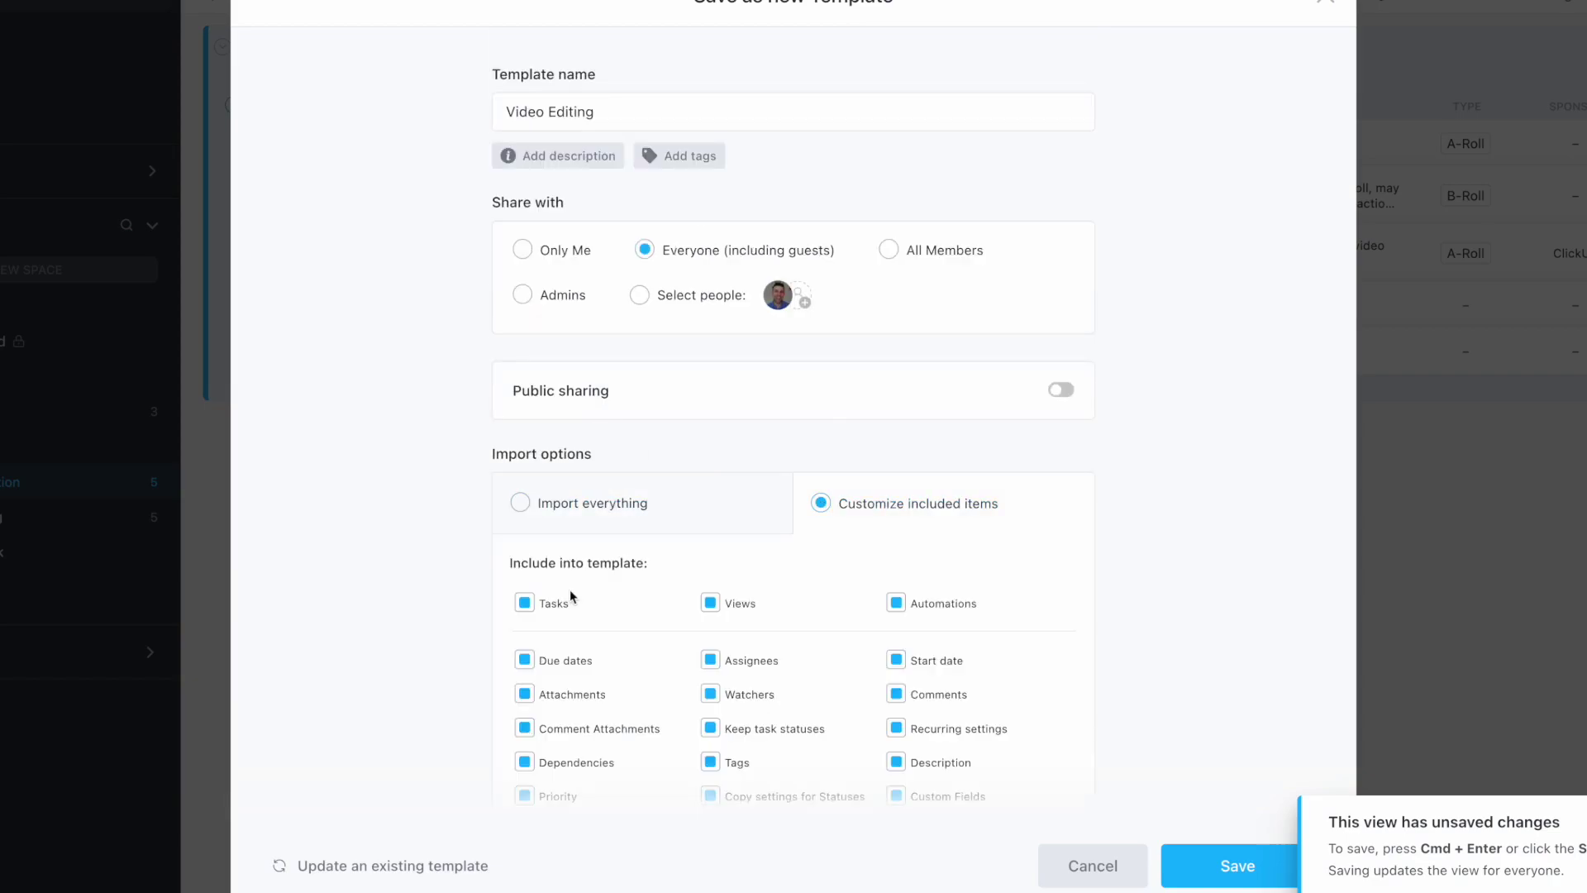
left_click(524, 603)
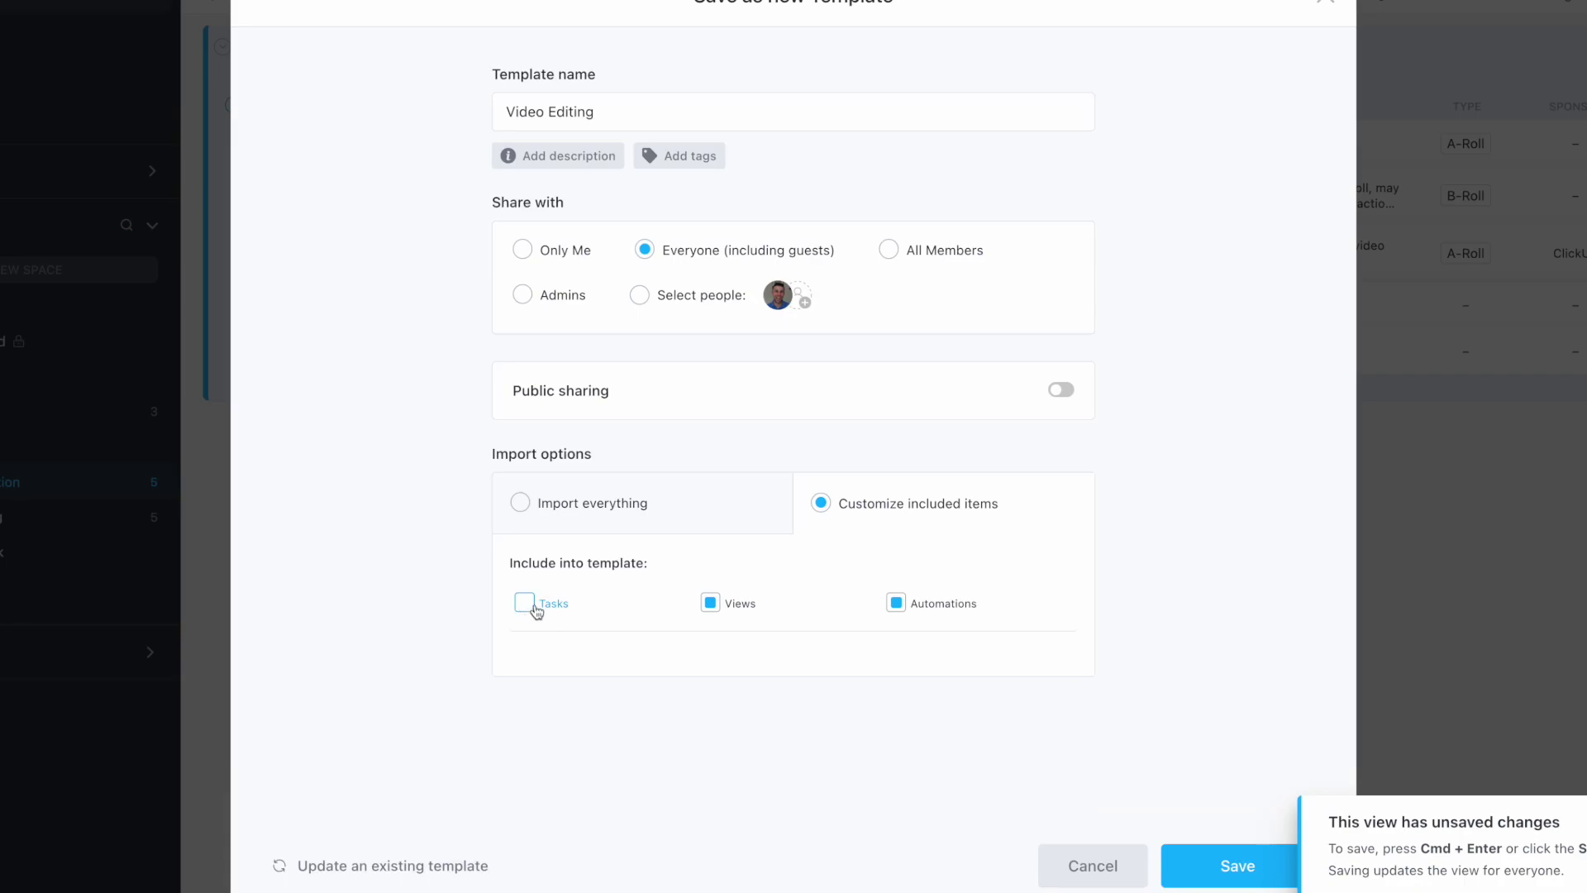
left_click(898, 605)
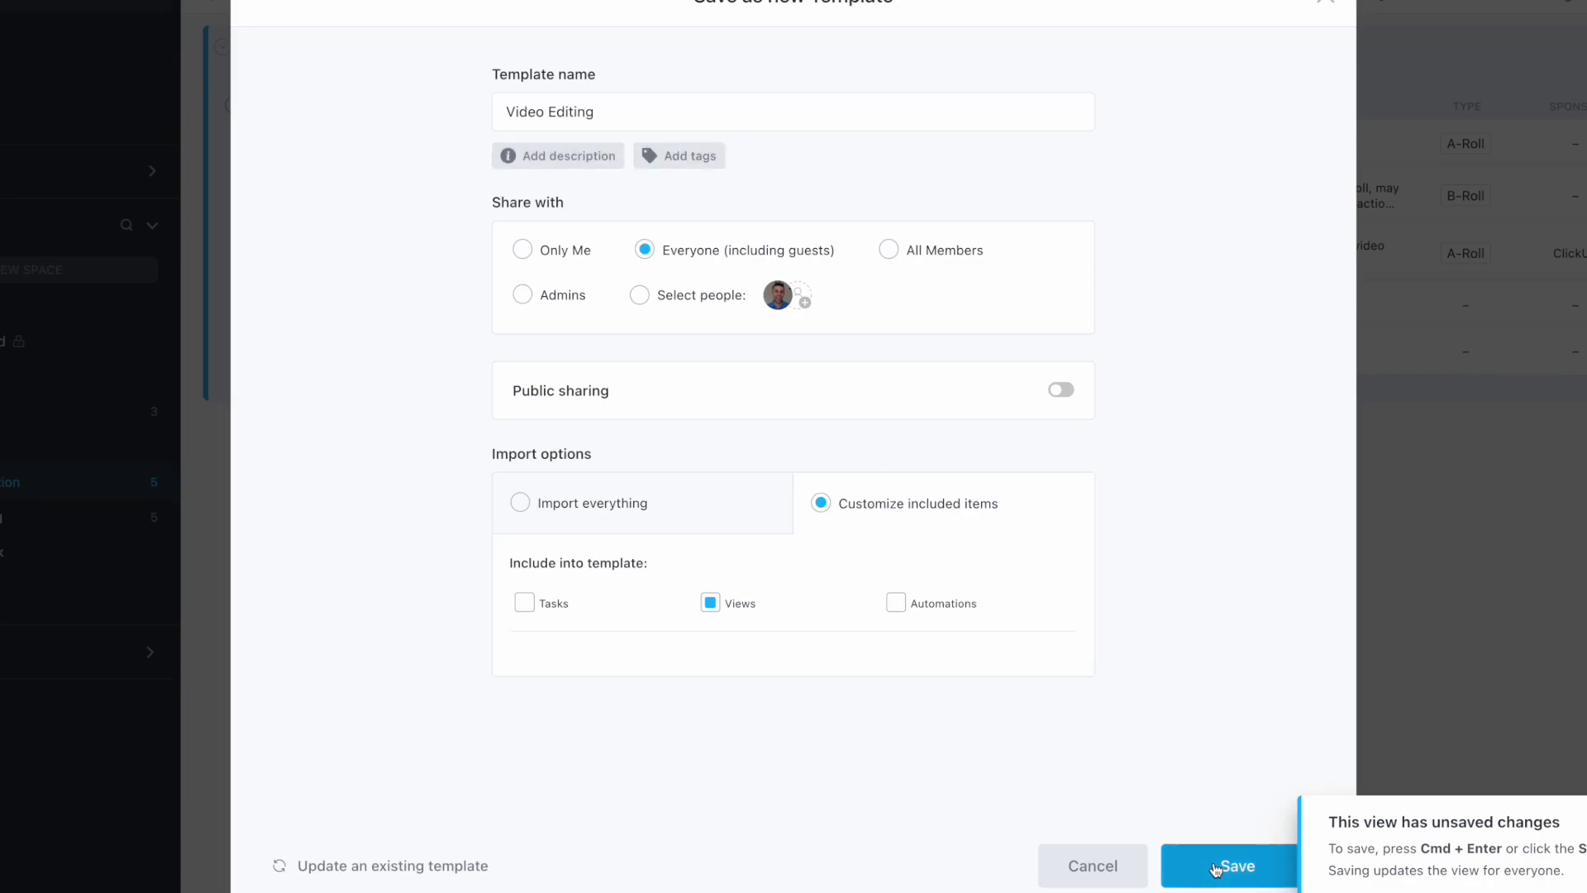
left_click(1273, 866)
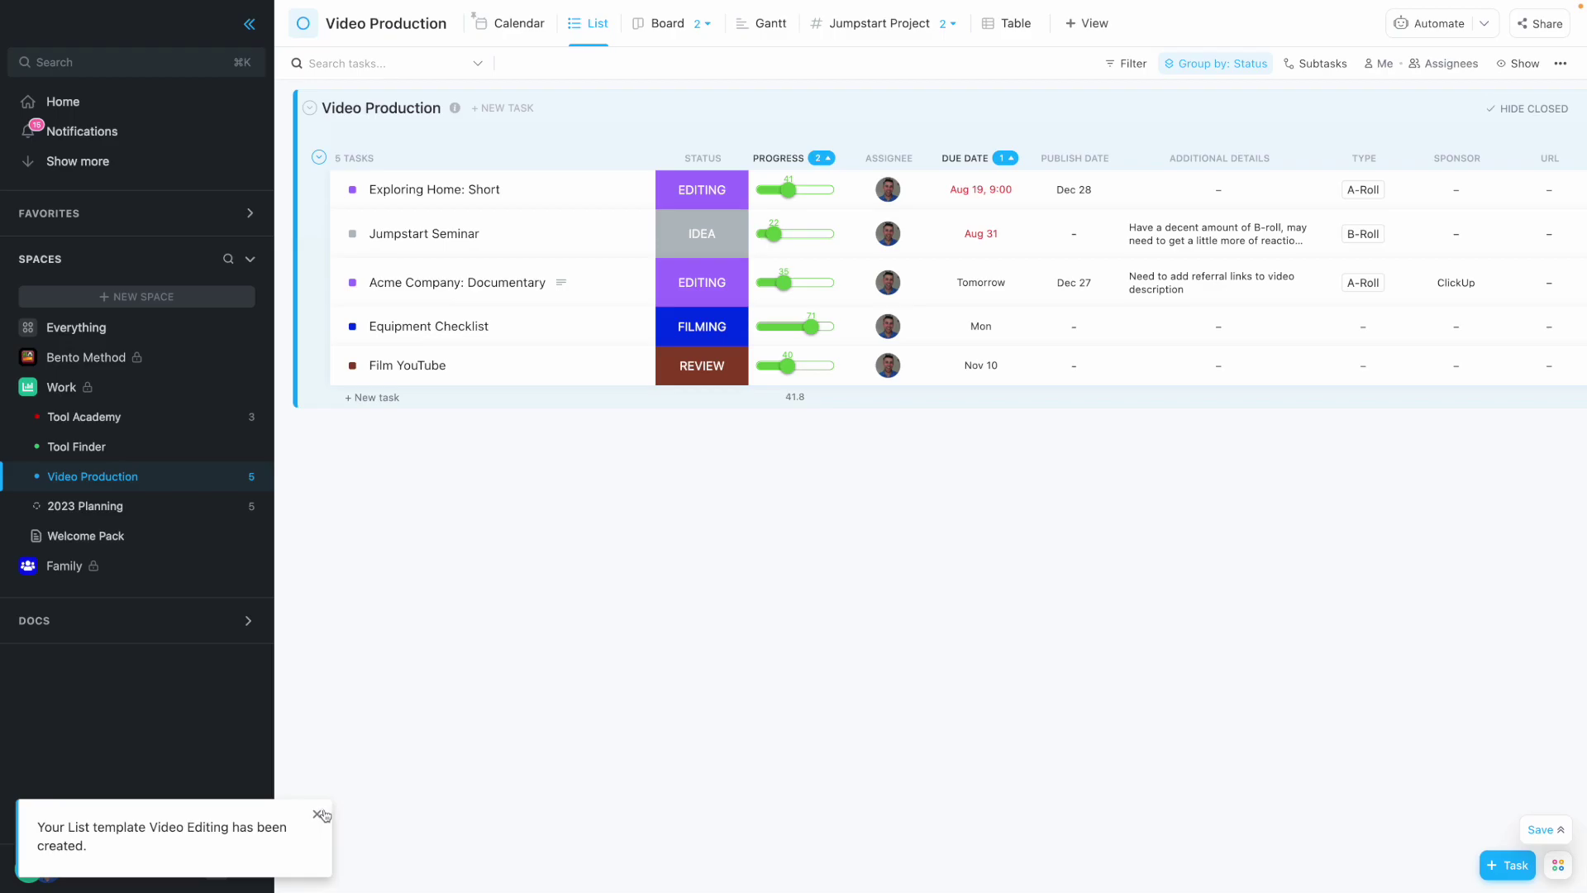
left_click(319, 814)
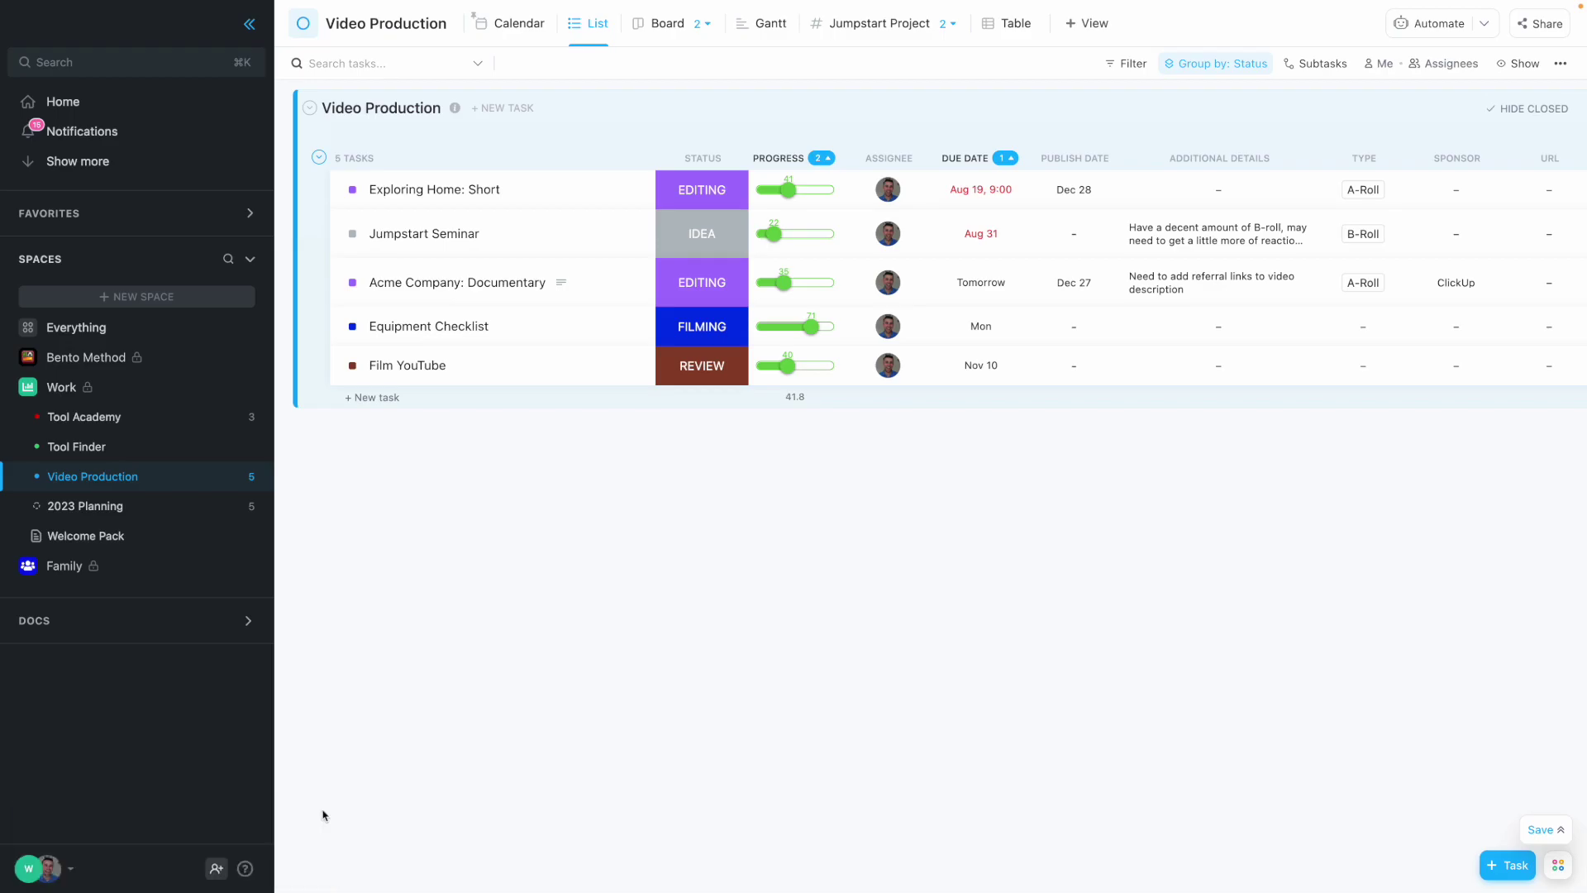
left_click(33, 868)
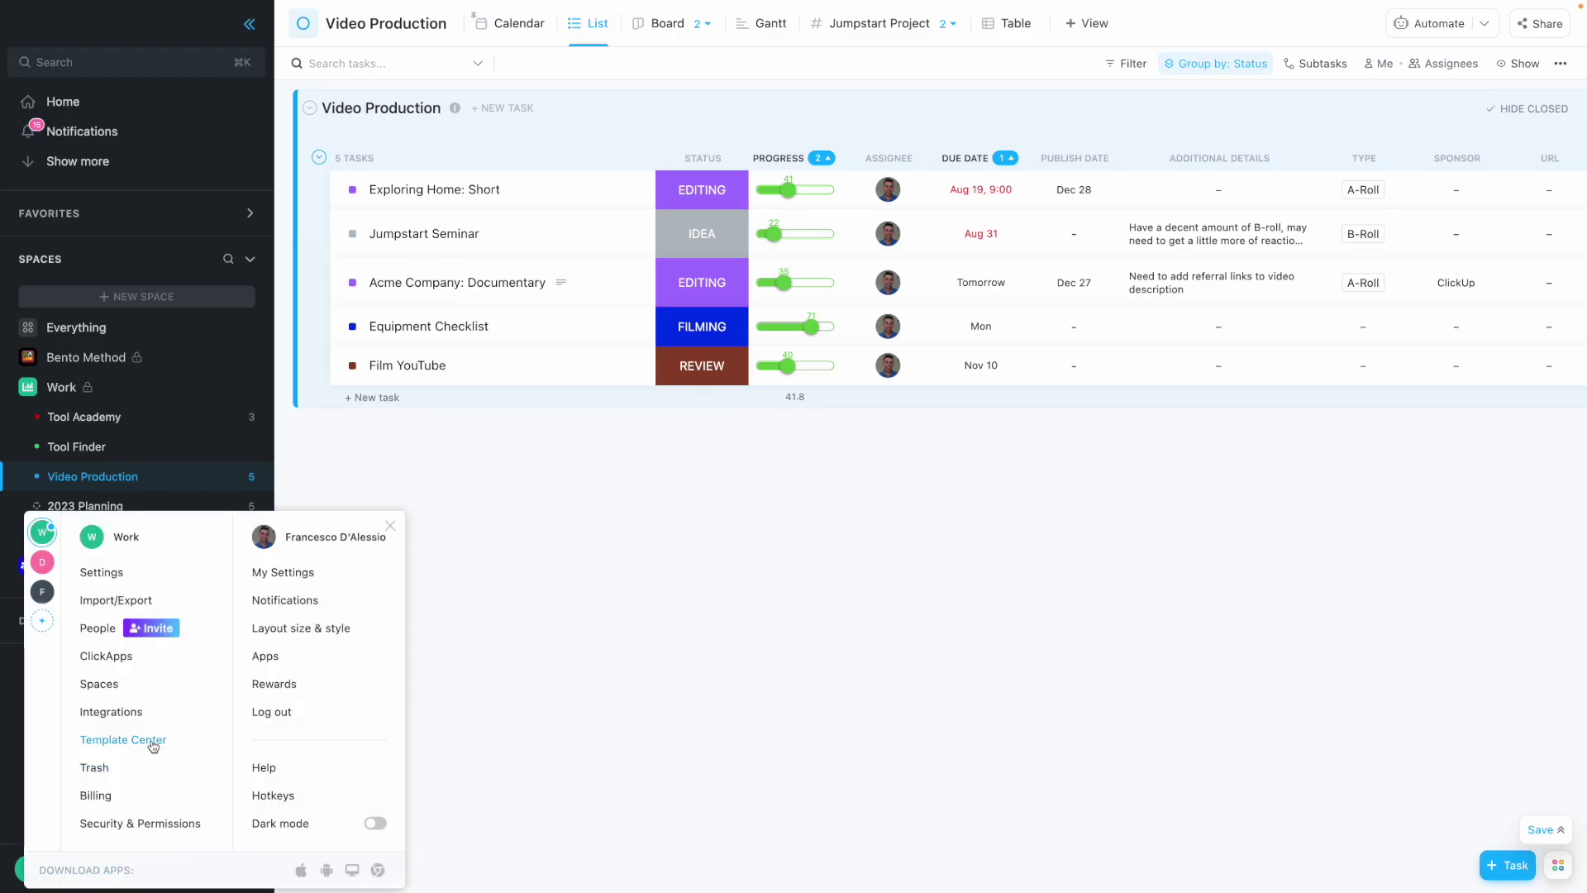
left_click(132, 739)
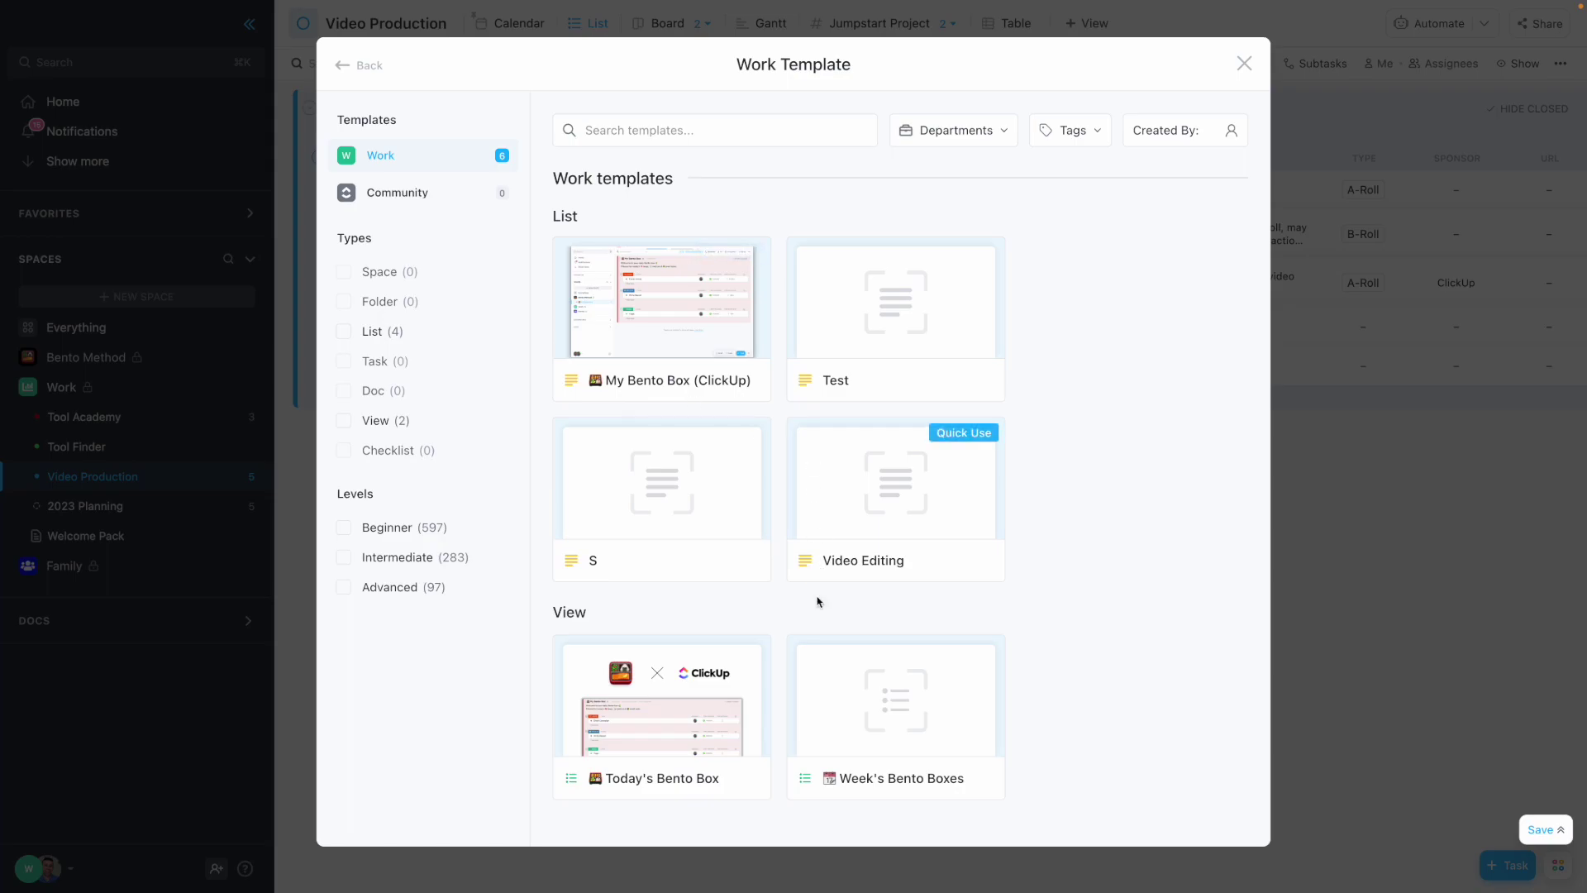
scroll(817, 637, "down", 2)
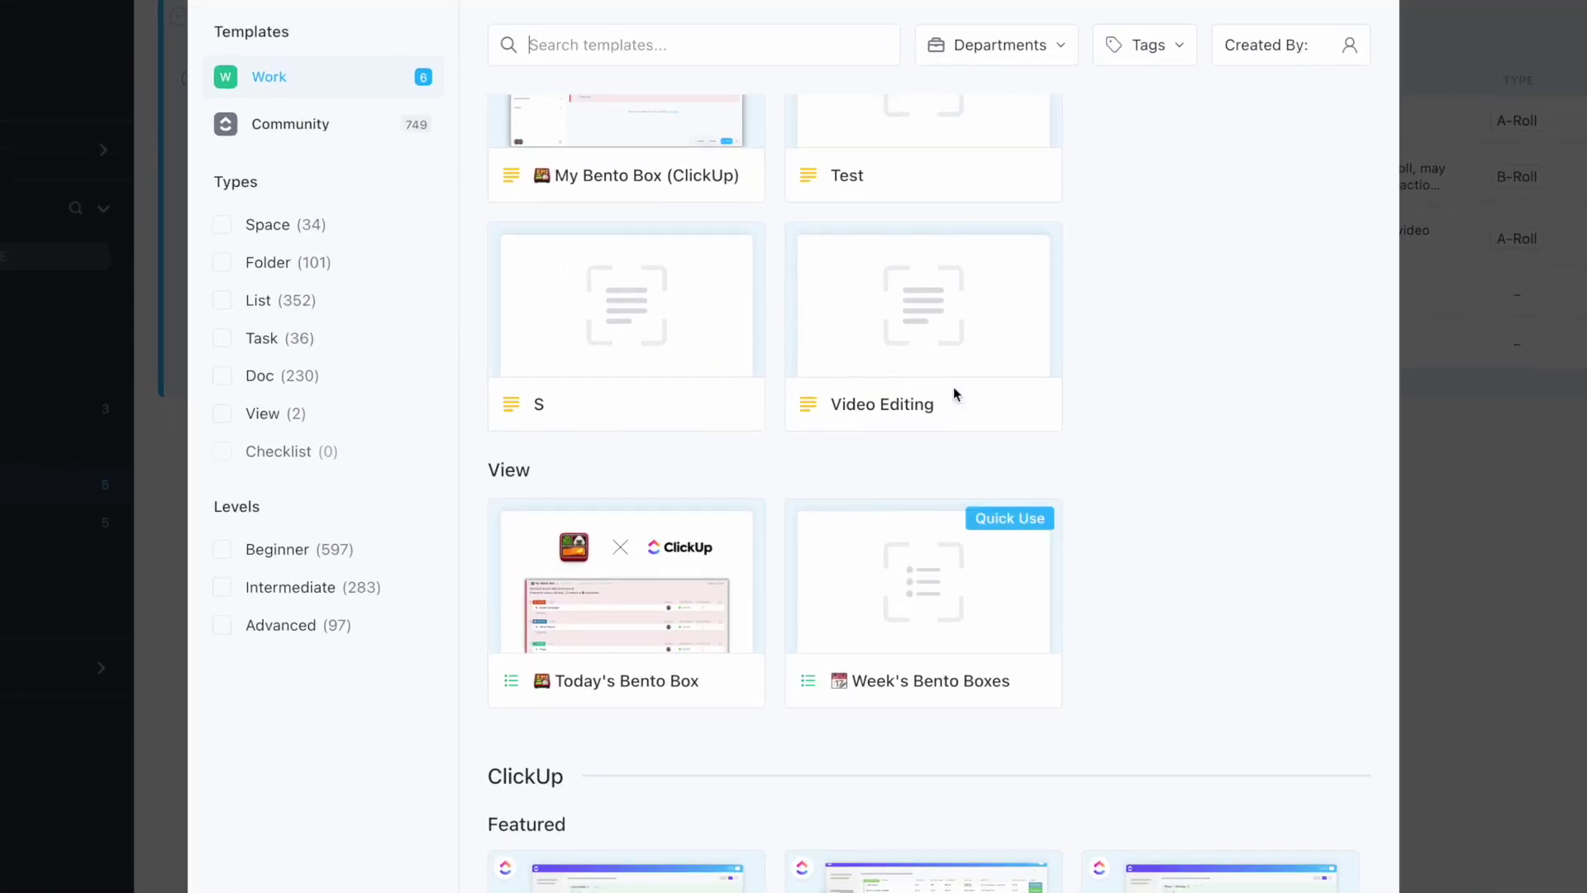
scroll(957, 394, "up", 1)
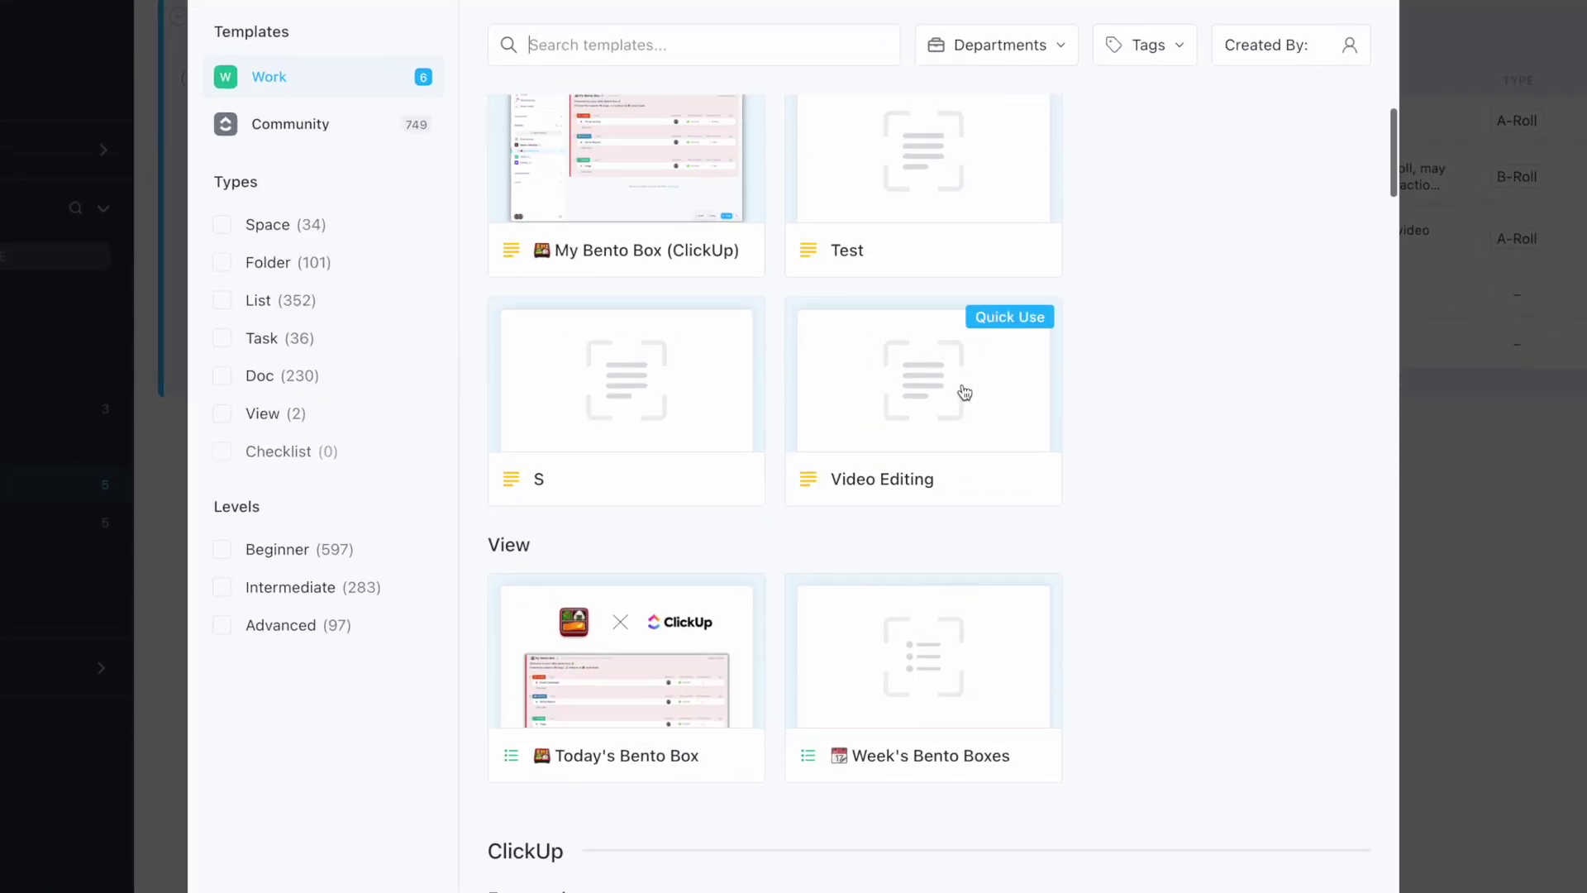
left_click(960, 393)
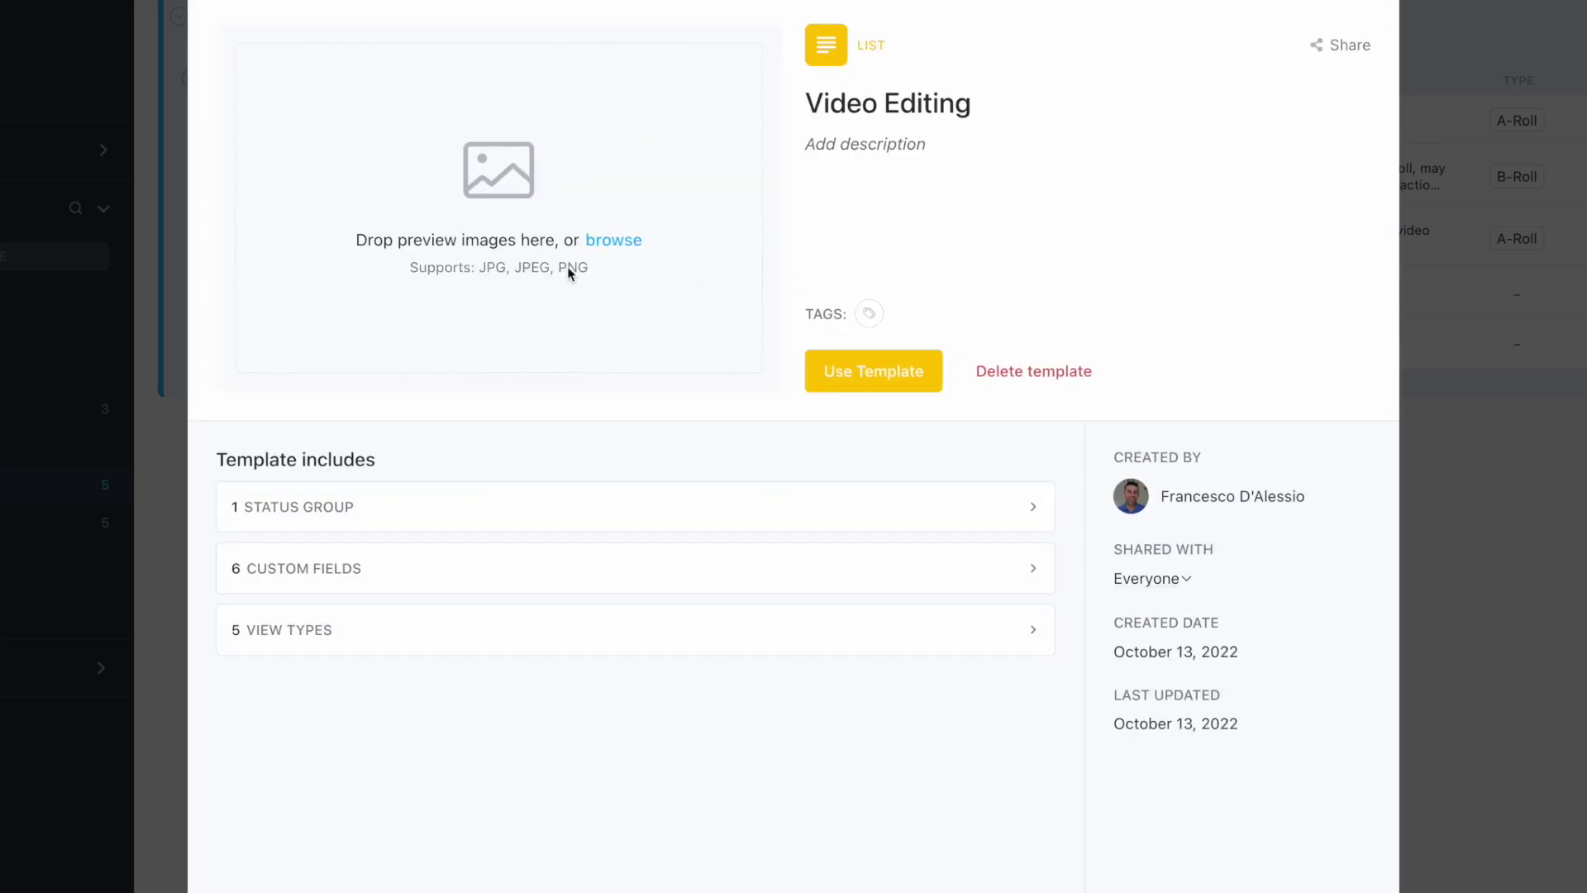
left_click(1038, 512)
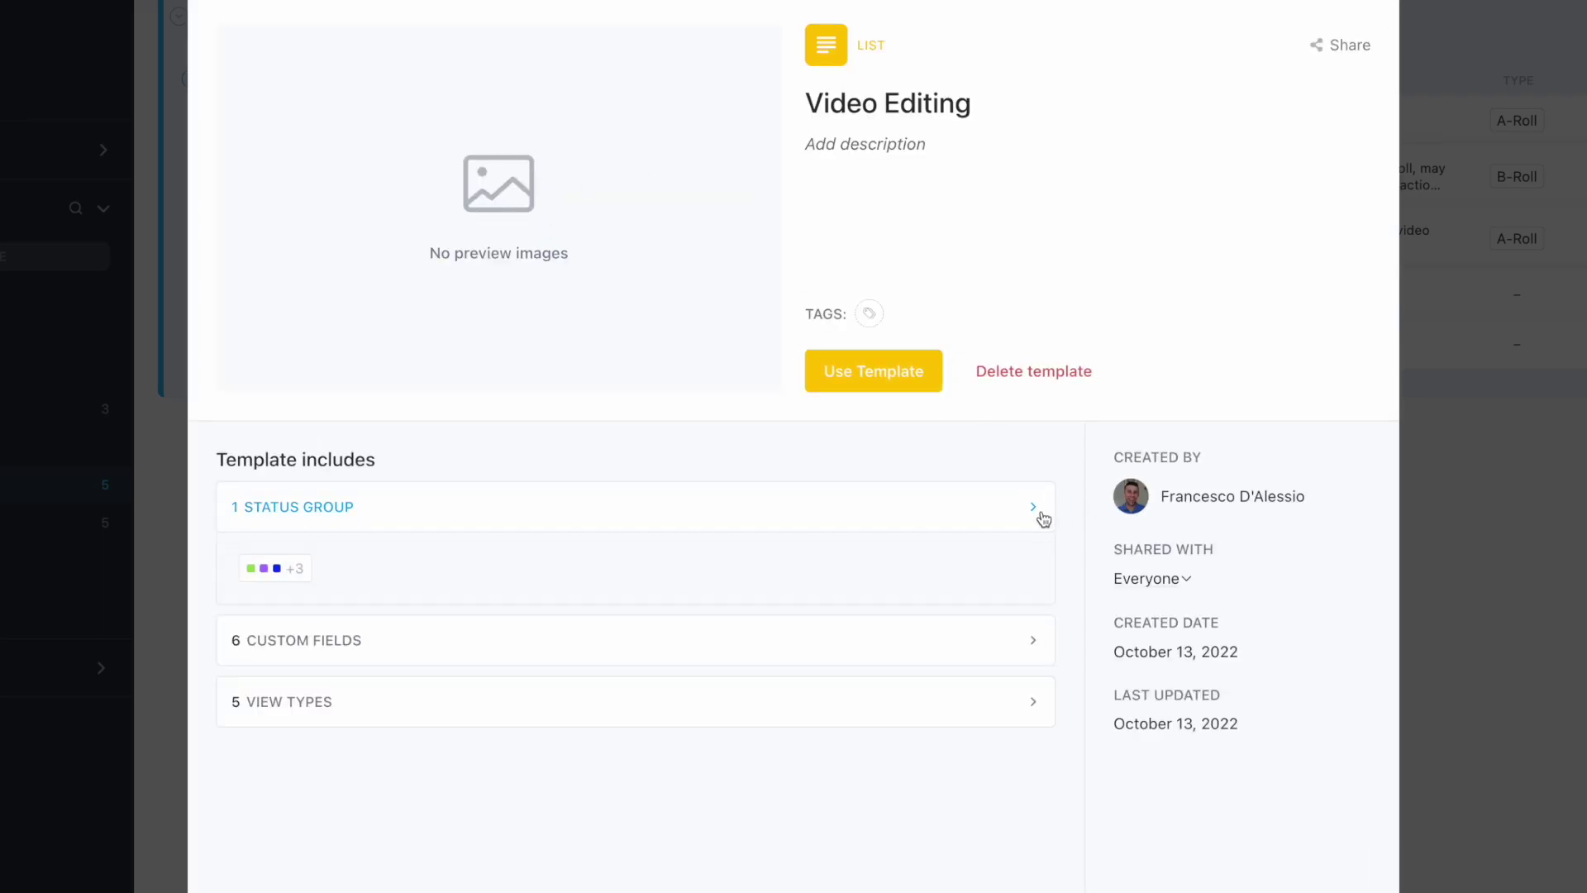
left_click(1039, 645)
left_click(1033, 759)
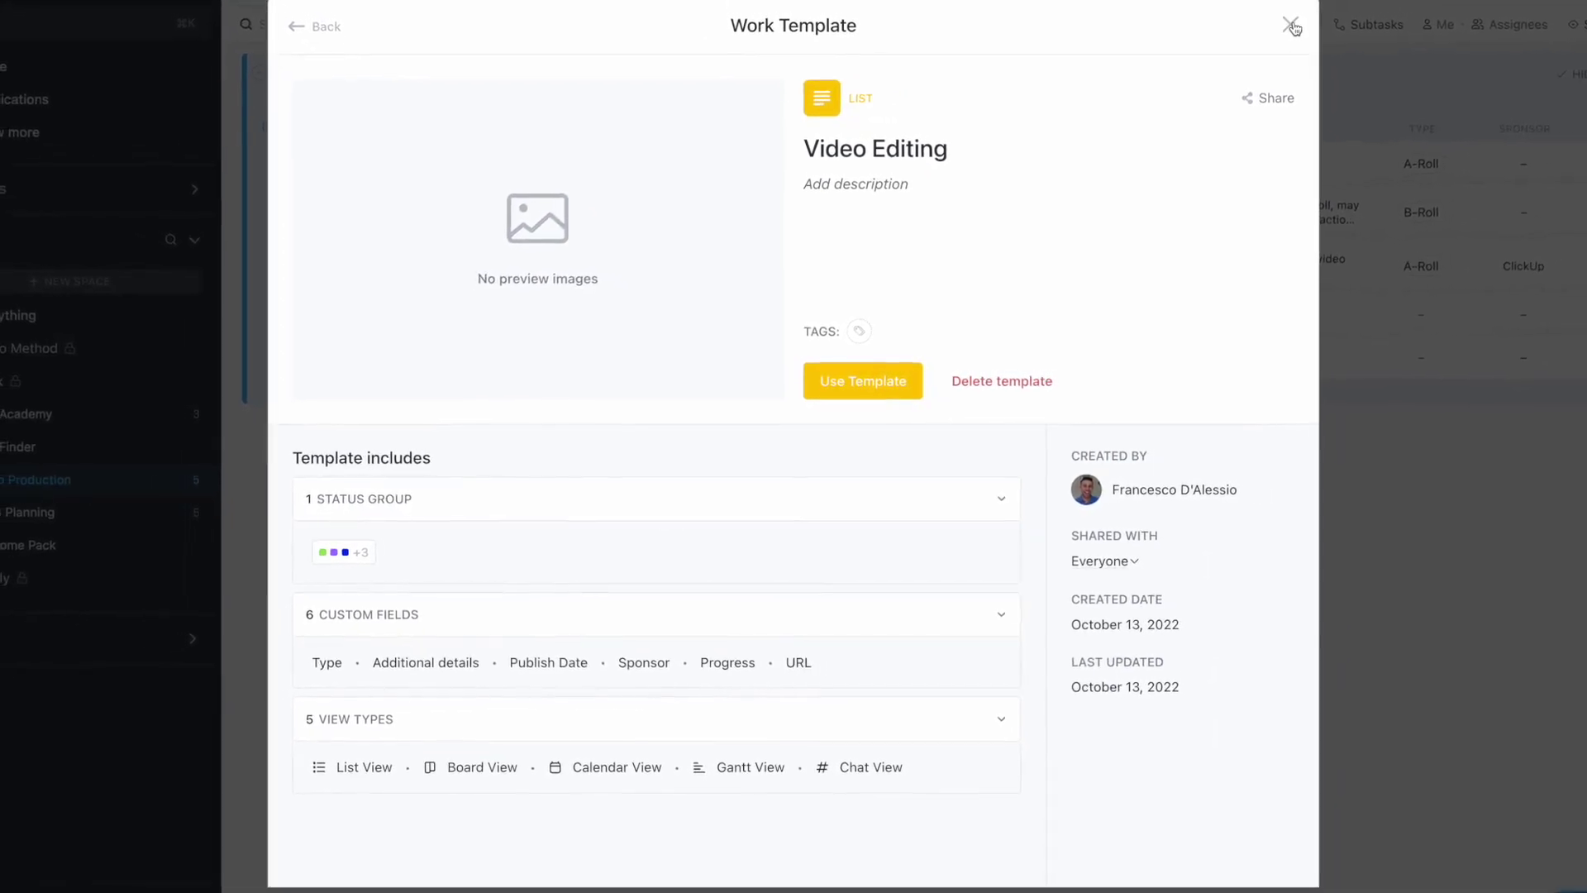
left_click(1319, 6)
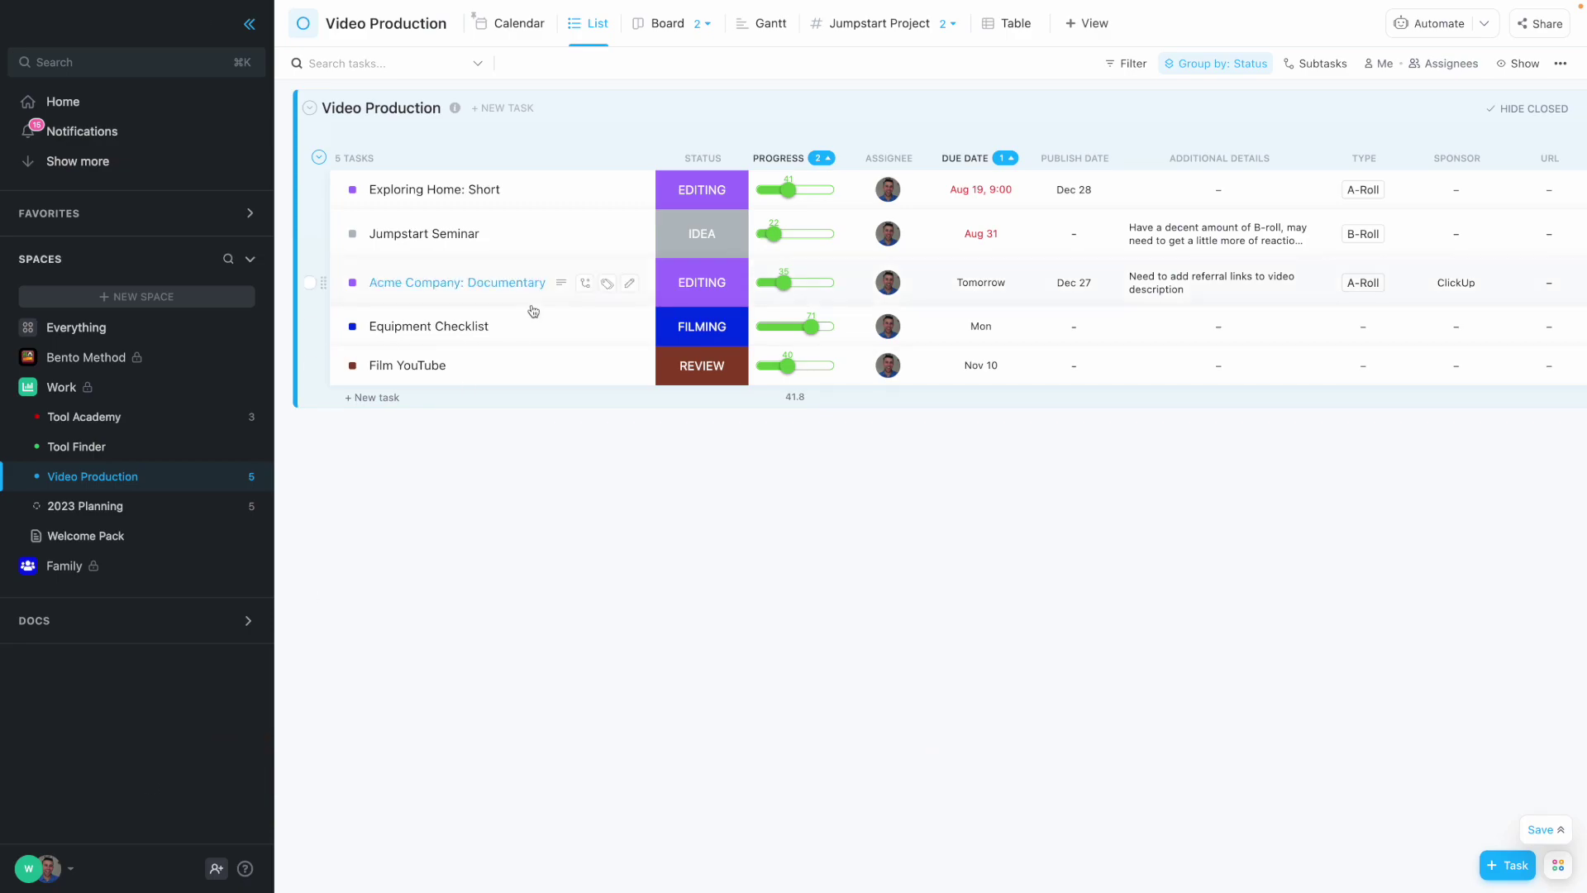
Overwrite the existing Video Editing template with the current Video Production list and dismiss the notice
left_click(249, 480)
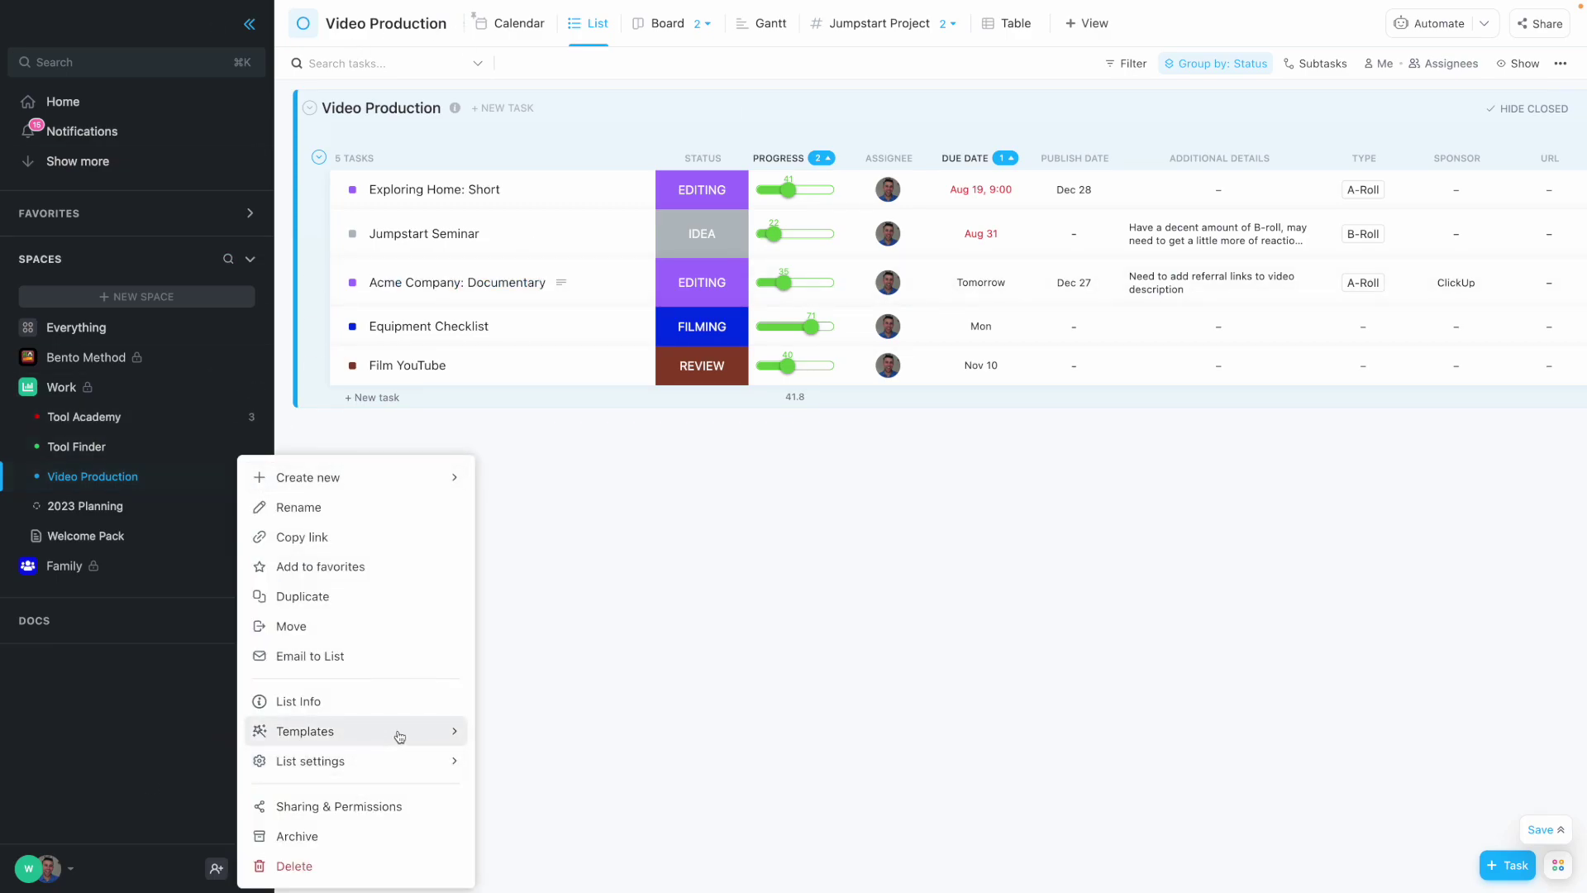
mouse_move(400, 736)
left_click(570, 836)
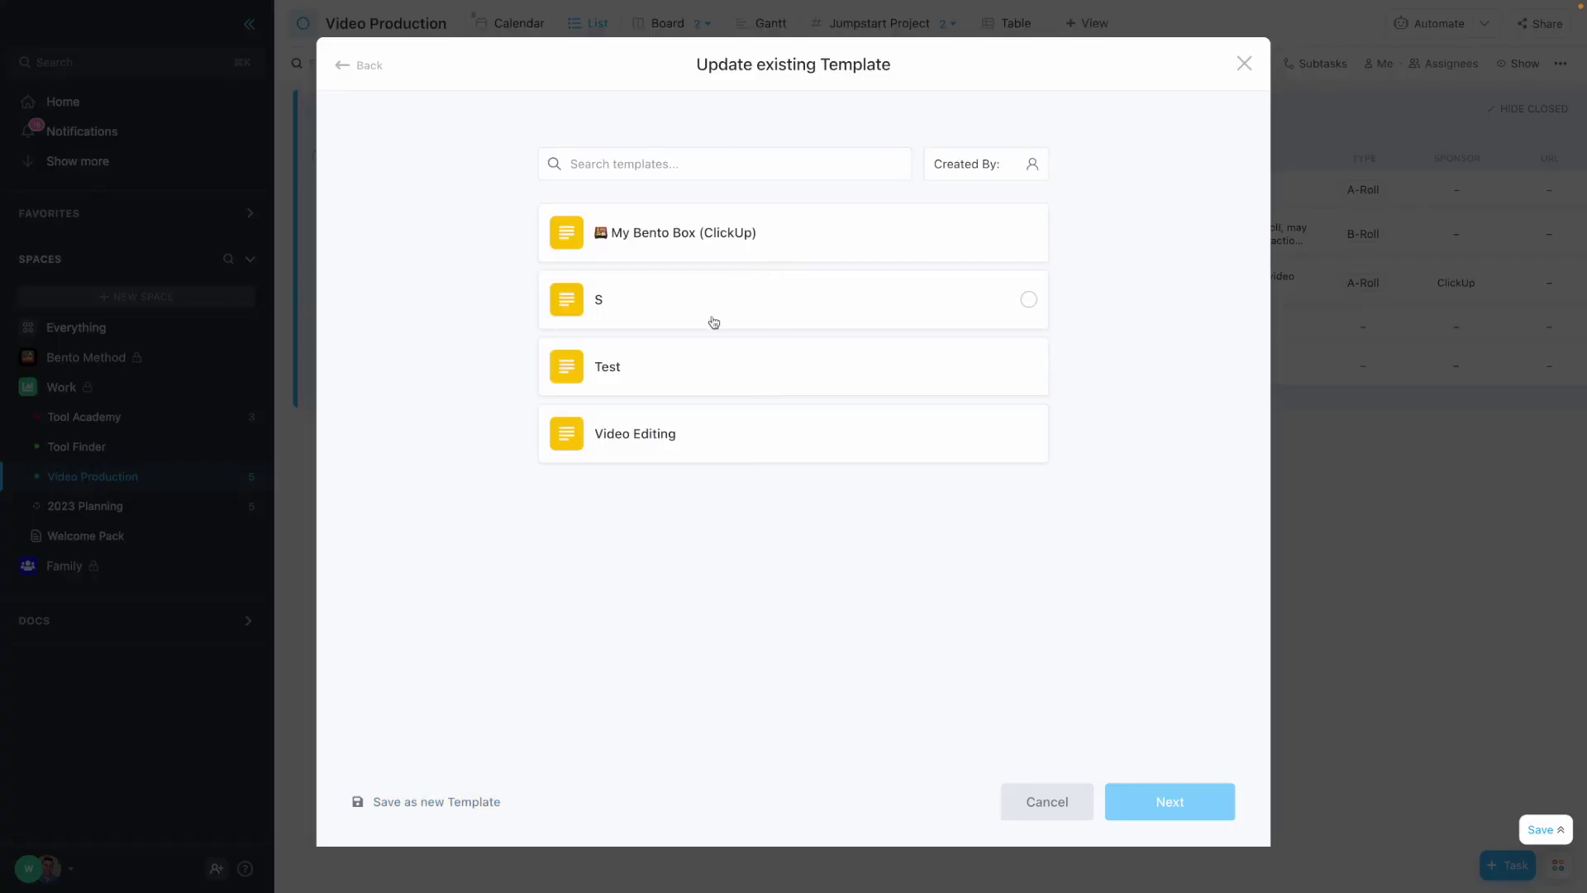
left_click(724, 447)
left_click(1170, 810)
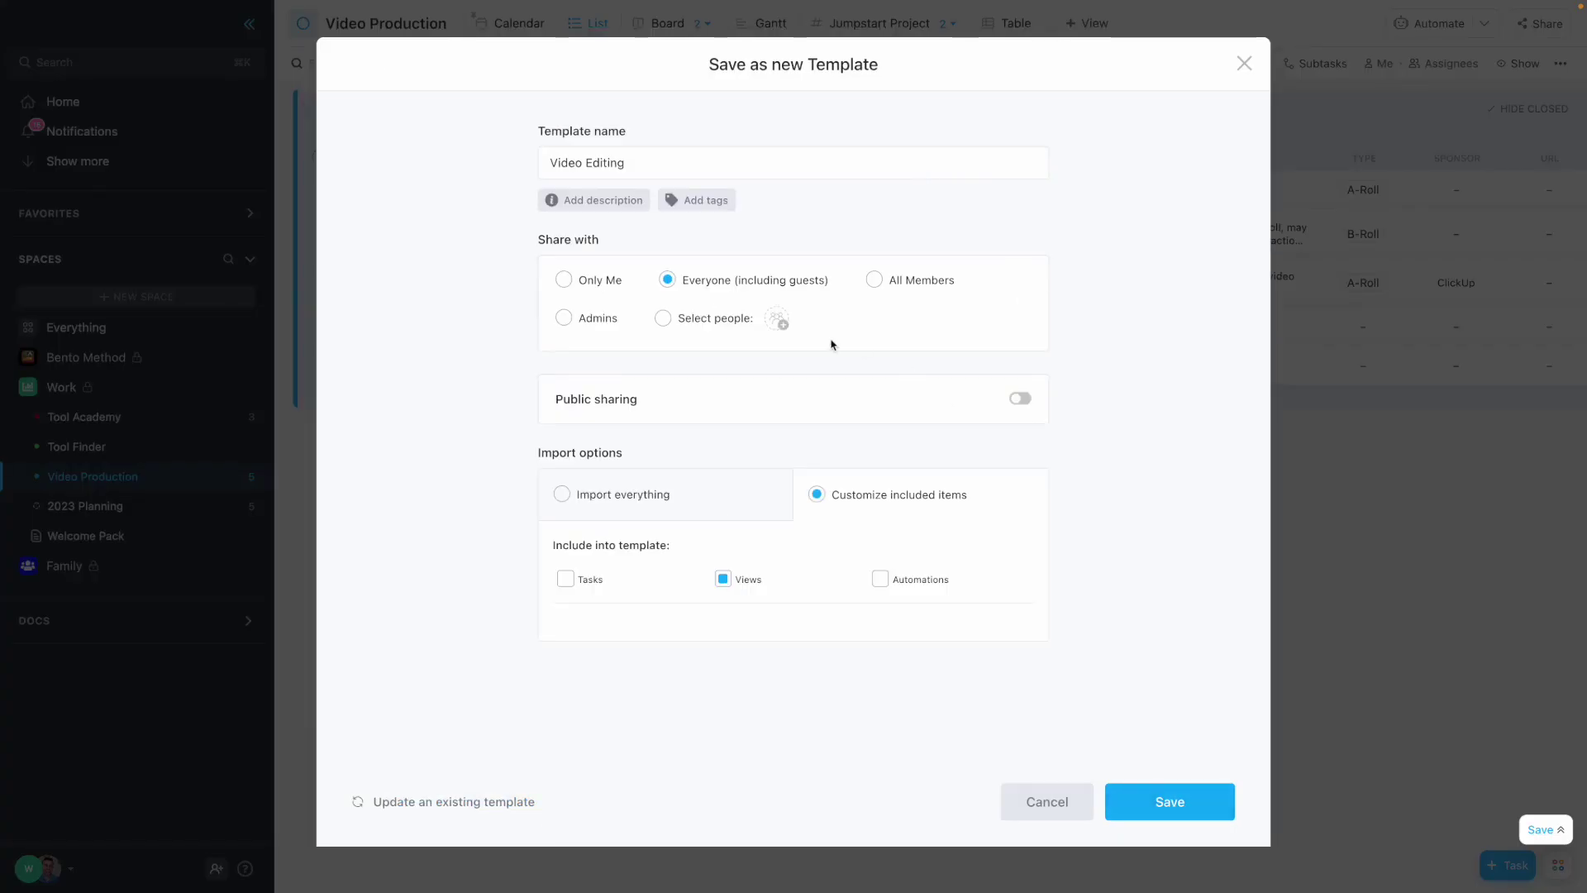
key("Return")
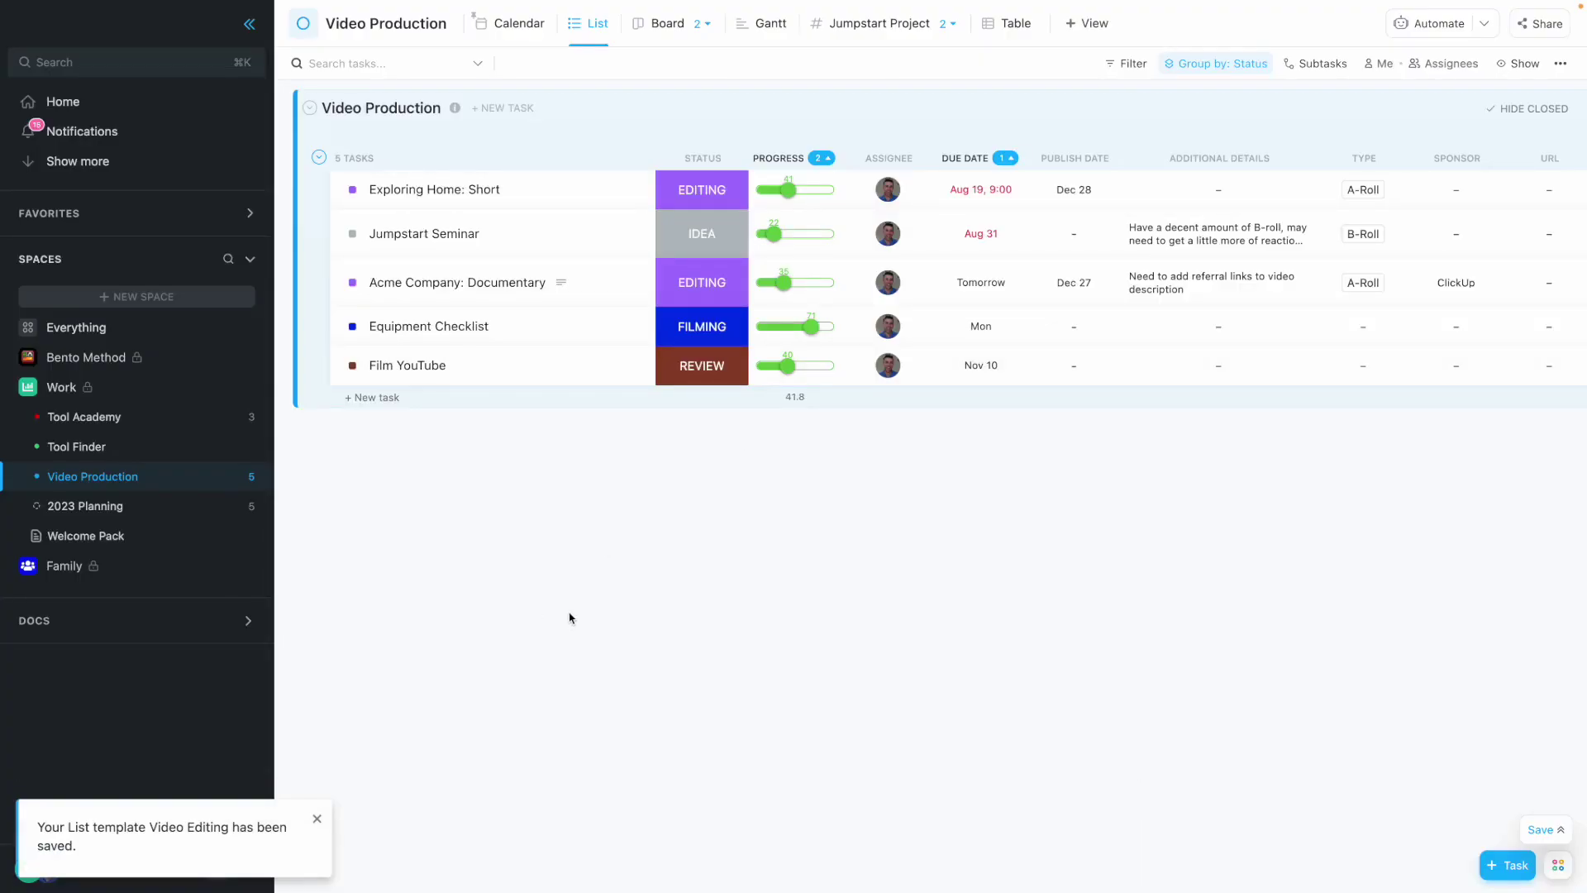
left_click(315, 815)
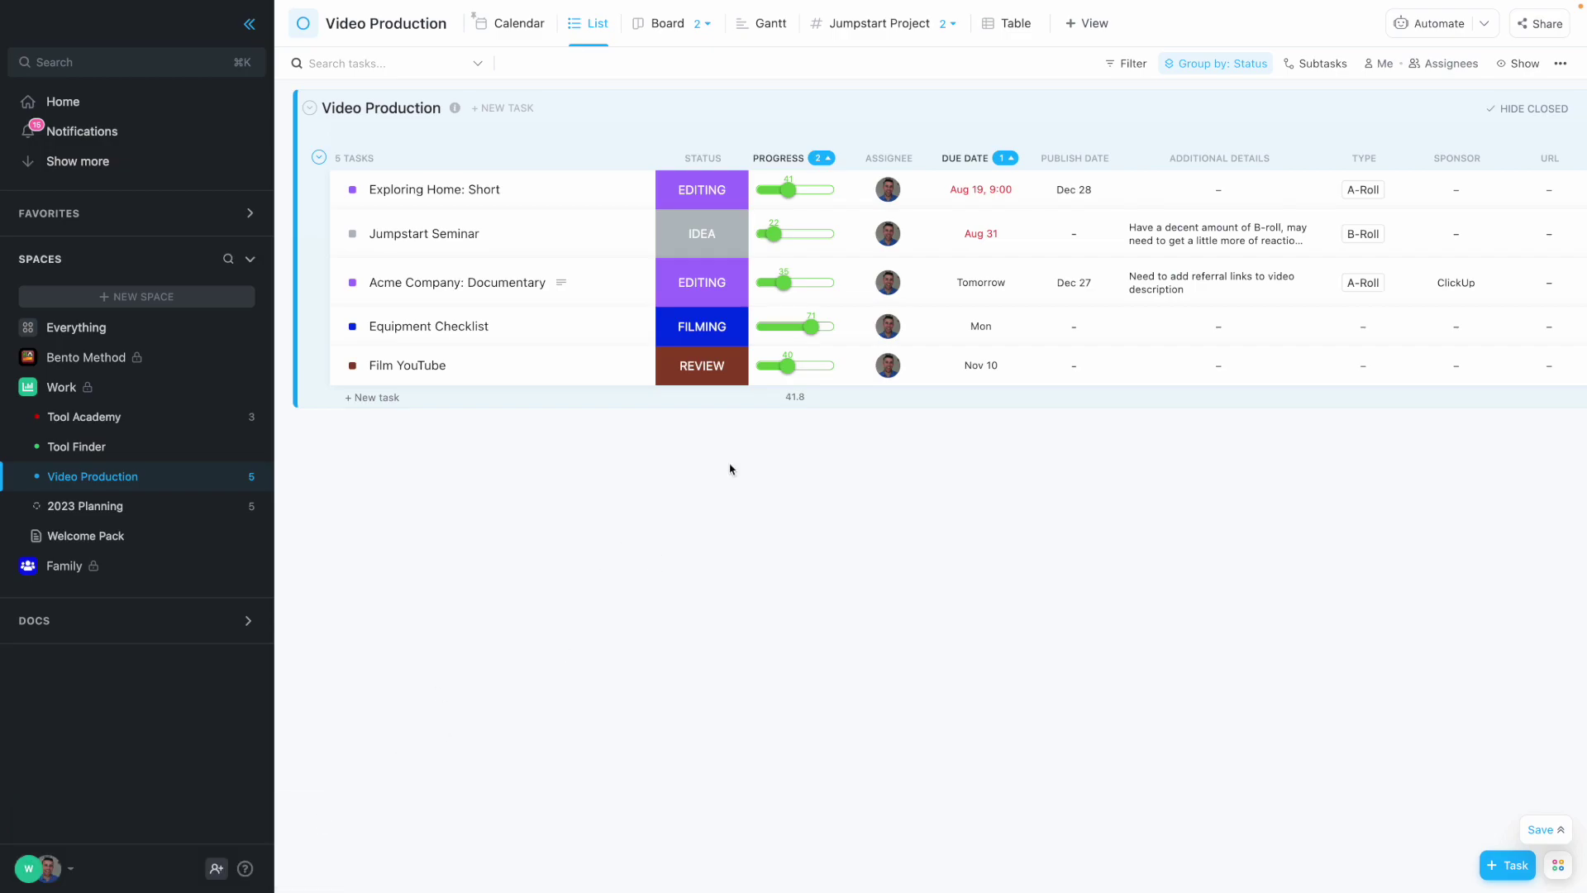